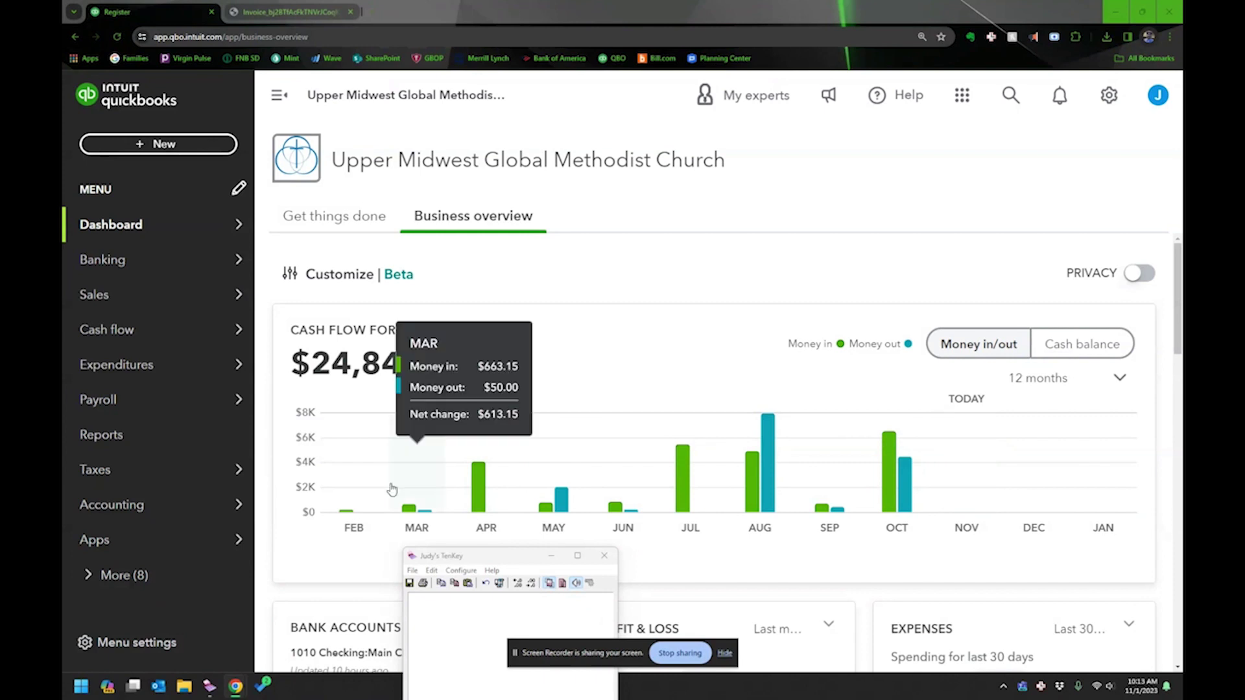
# Switch to the browser tab showing the BELAY invoice PDF.
pyautogui.hotkey('ctrl', 'Tab')
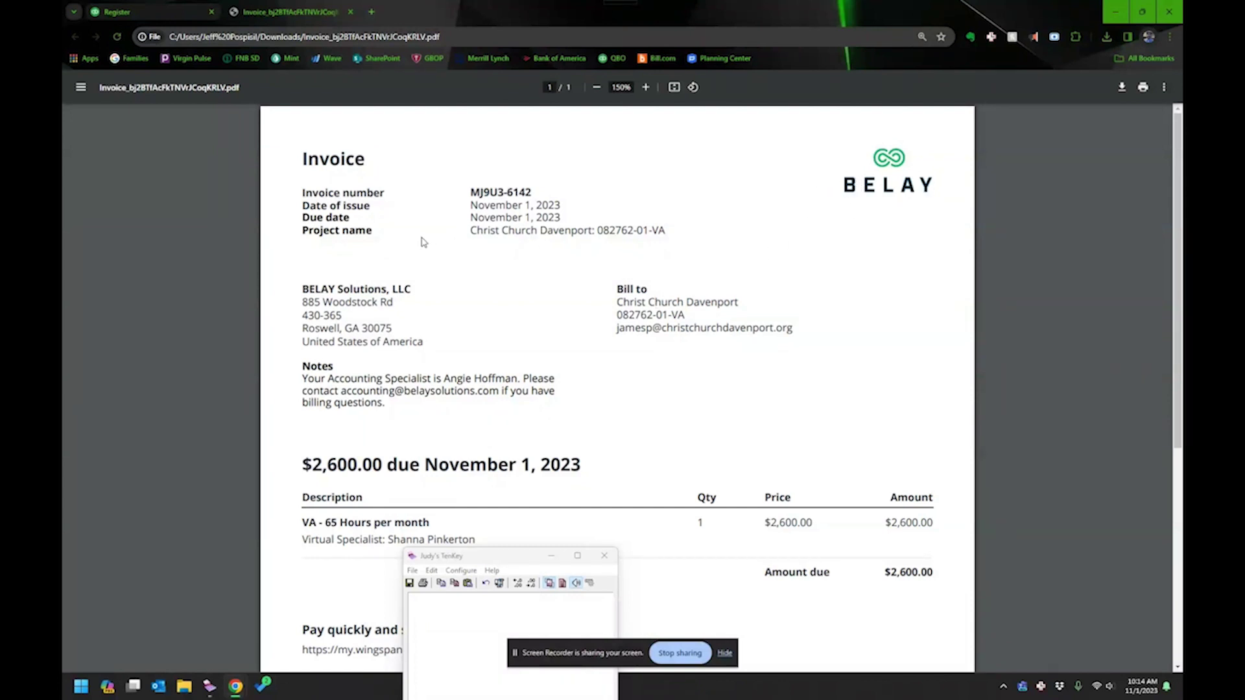
# Read the $2,600.00 BELAY invoice down to its ACH/wire payment details, then return to QuickBooks.
pyautogui.scroll(-1, 415, 249)
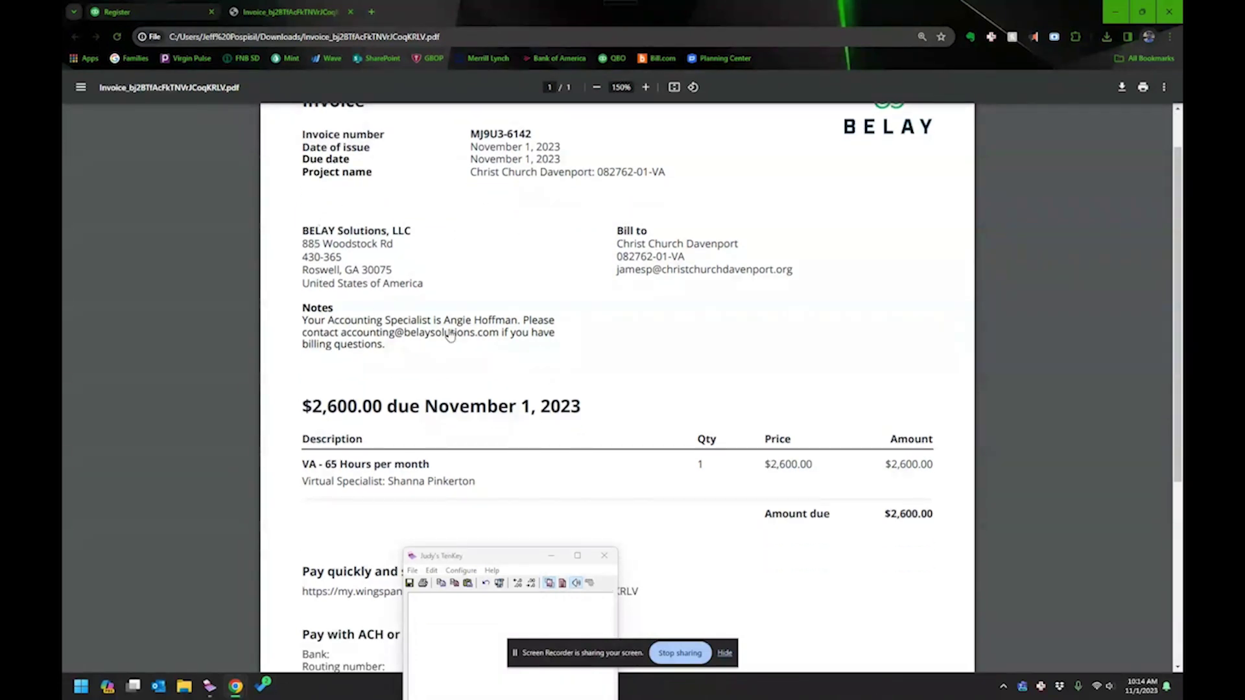
pyautogui.scroll(-1, 433, 318)
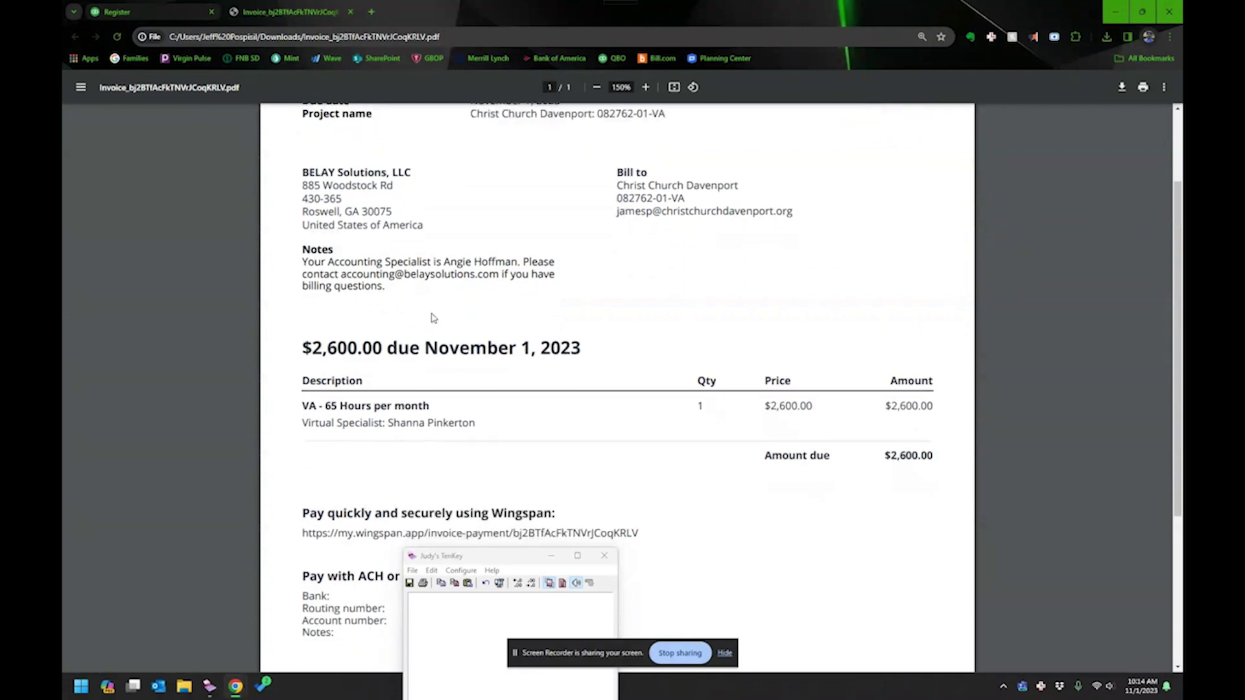
pyautogui.scroll(-1, 433, 318)
pyautogui.scroll(1, 433, 319)
pyautogui.scroll(-1, 433, 320)
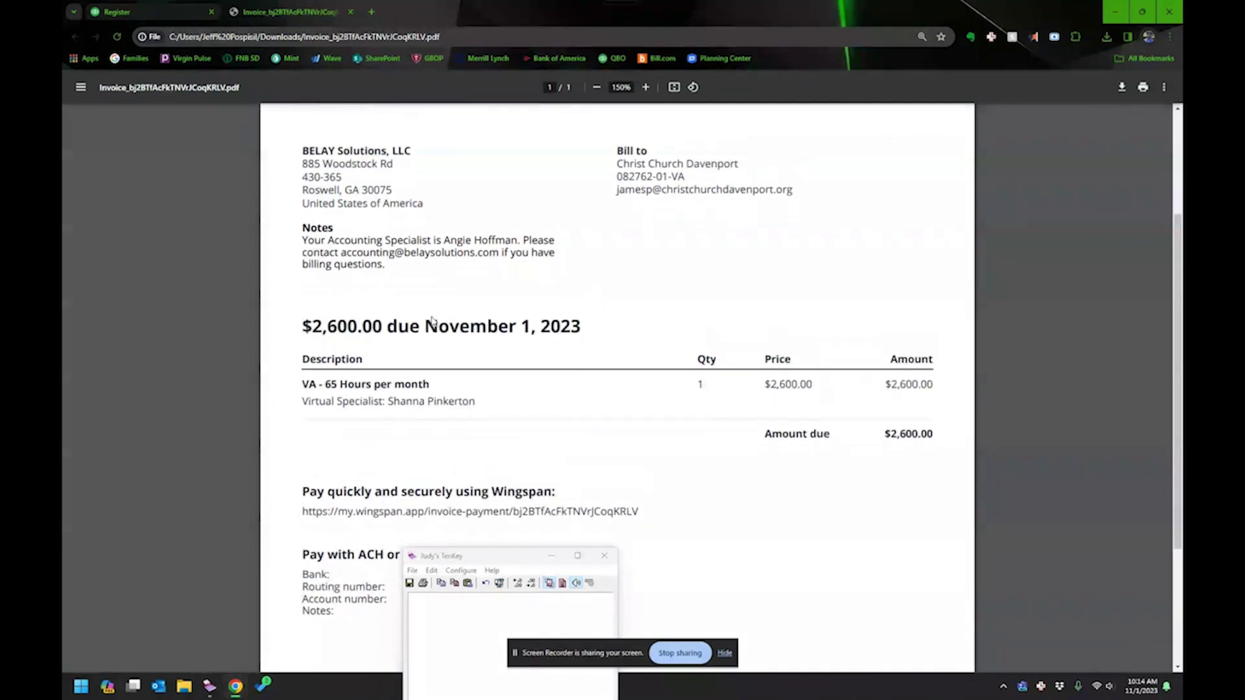
pyautogui.scroll(-1, 433, 320)
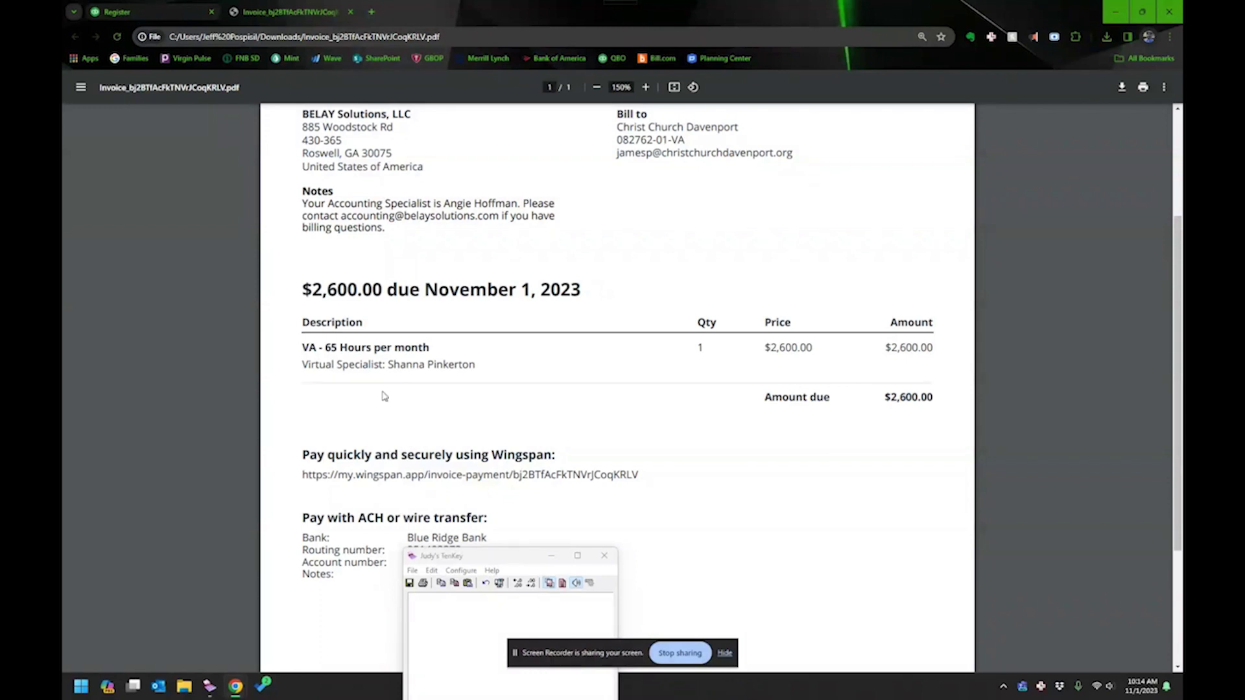
pyautogui.click(155, 11)
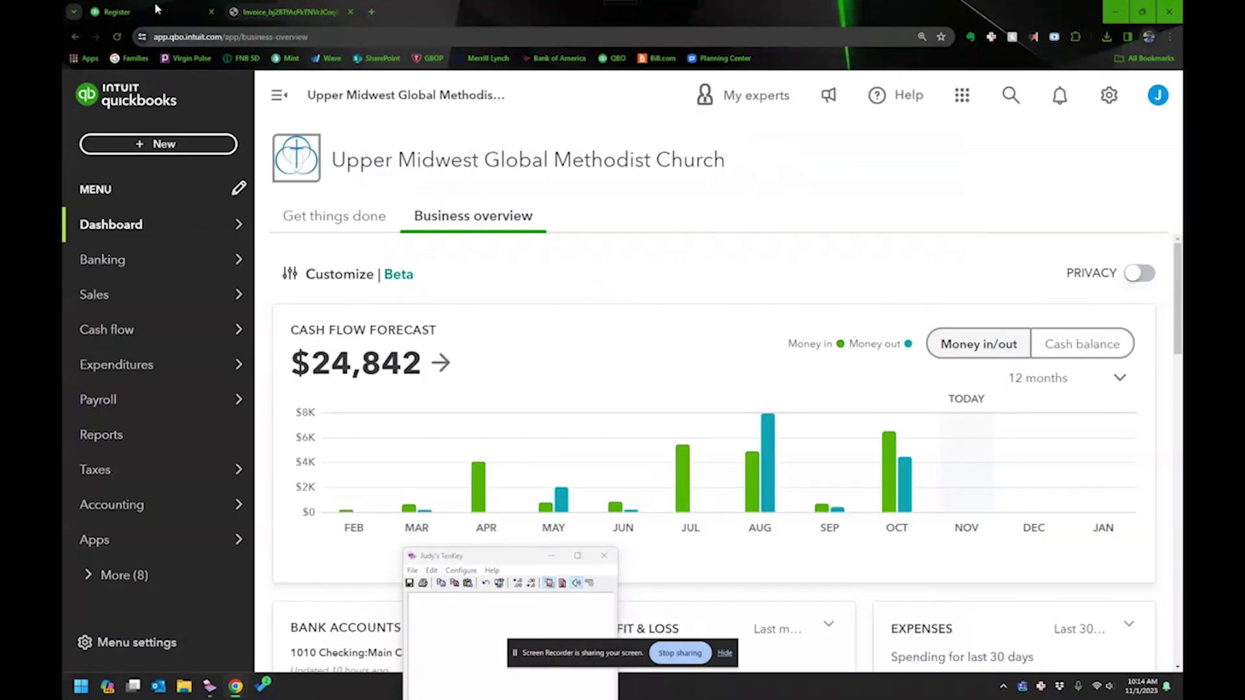
pyautogui.moveTo(195, 294)
# Launch Adobe Acrobat 2020 from the Windows Start menu.
pyautogui.click(81, 686)
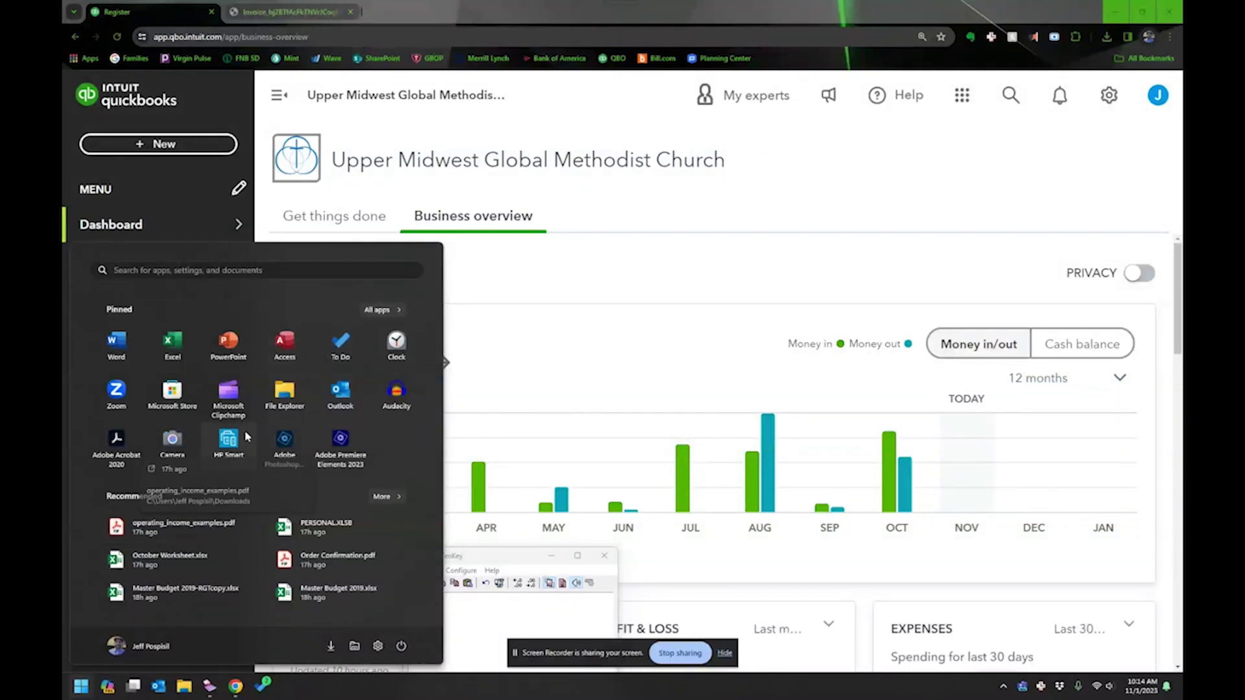
pyautogui.press('Escape')
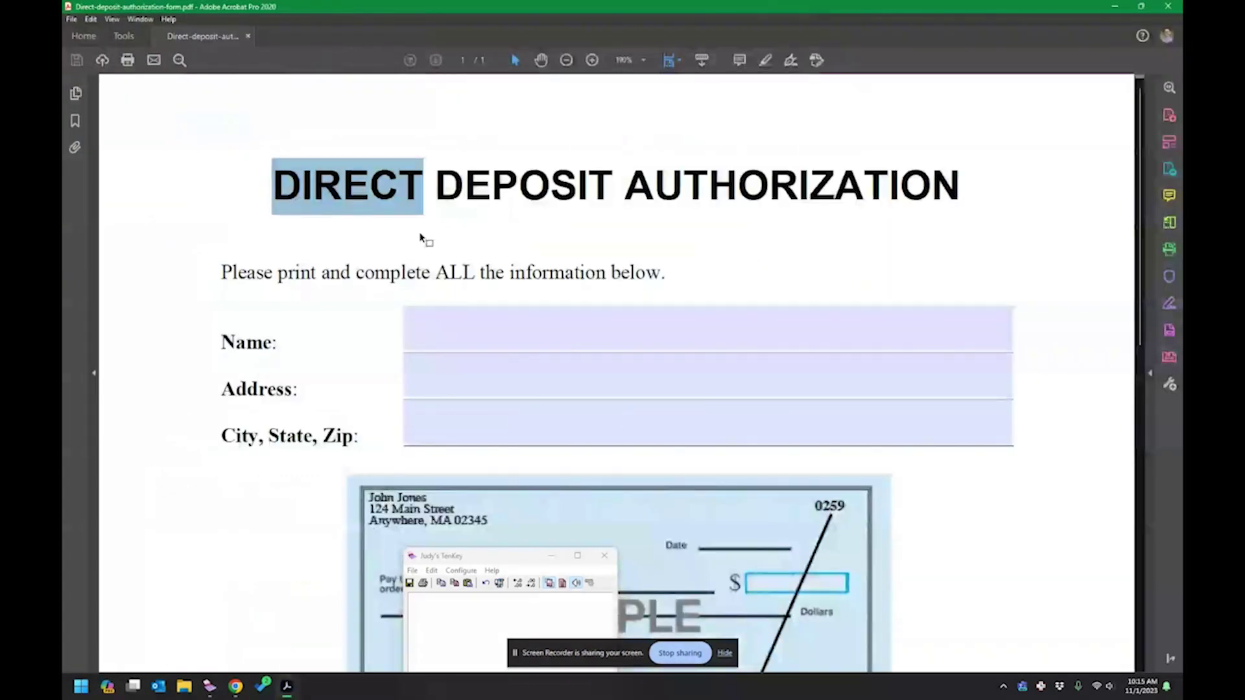
# Look through the blank Direct Deposit Authorization form, briefly highlighting the church name.
pyautogui.click(422, 238)
pyautogui.scroll(2, 389, 259)
pyautogui.scroll(-2, 382, 269)
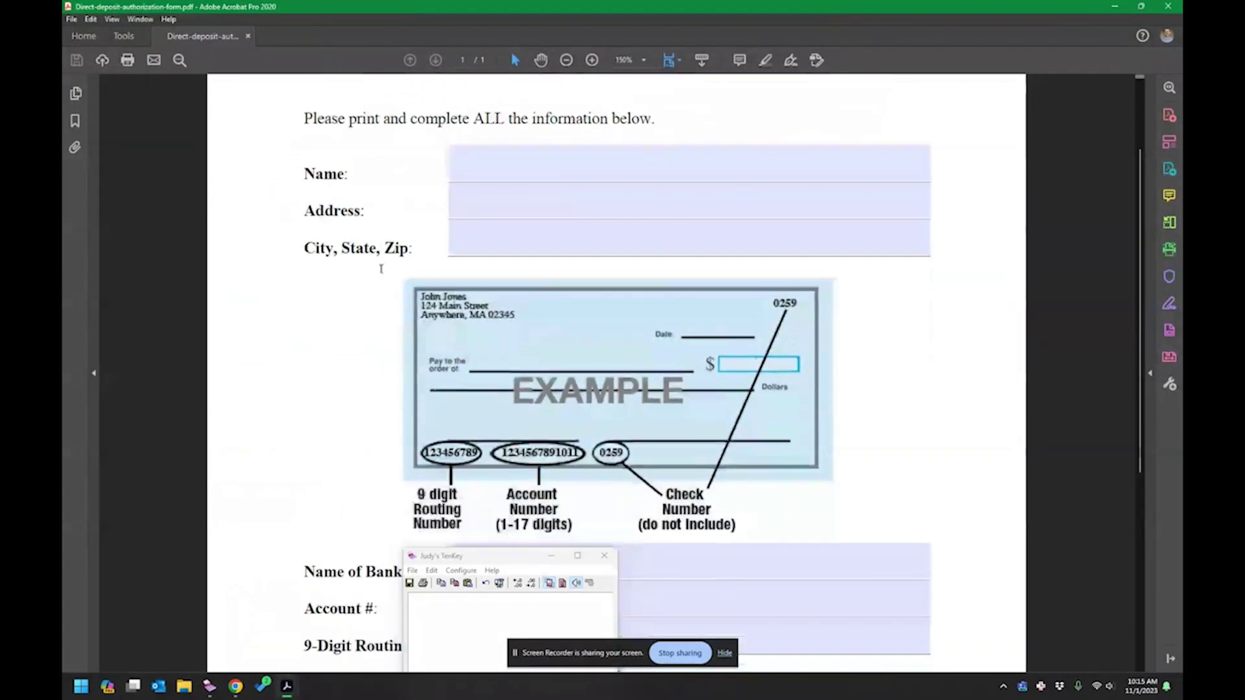
pyautogui.scroll(-5, 381, 269)
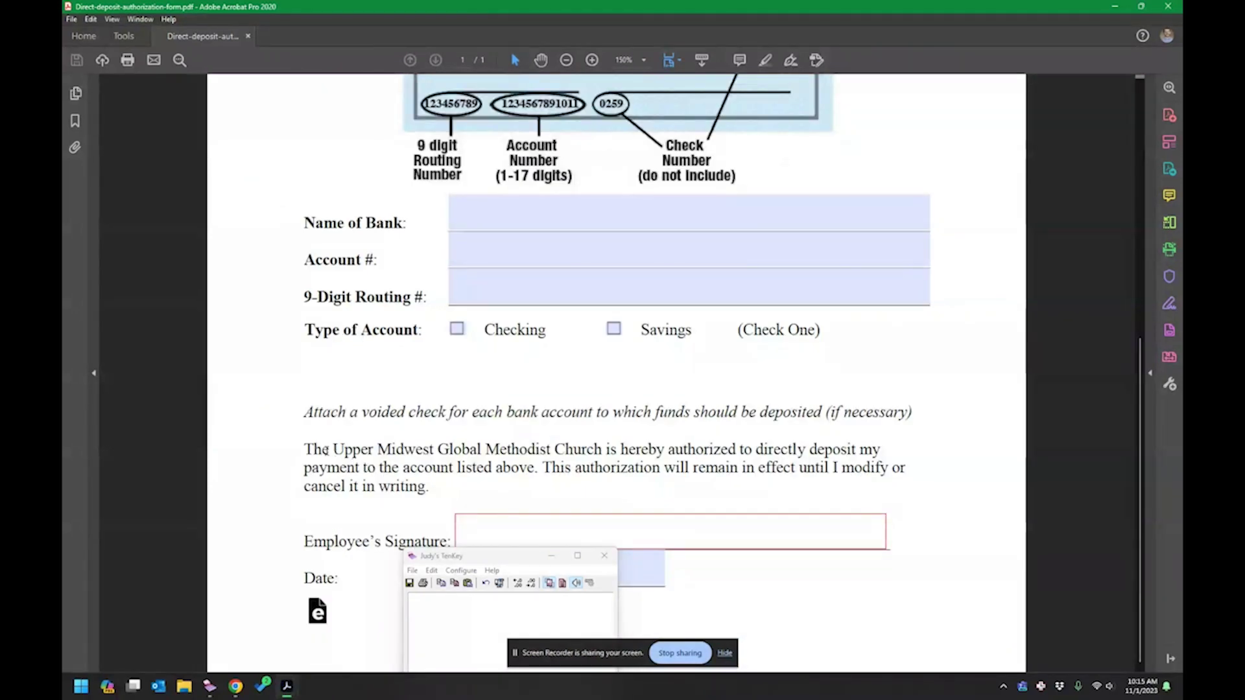
pyautogui.moveTo(333, 449); pyautogui.dragTo(586, 440)
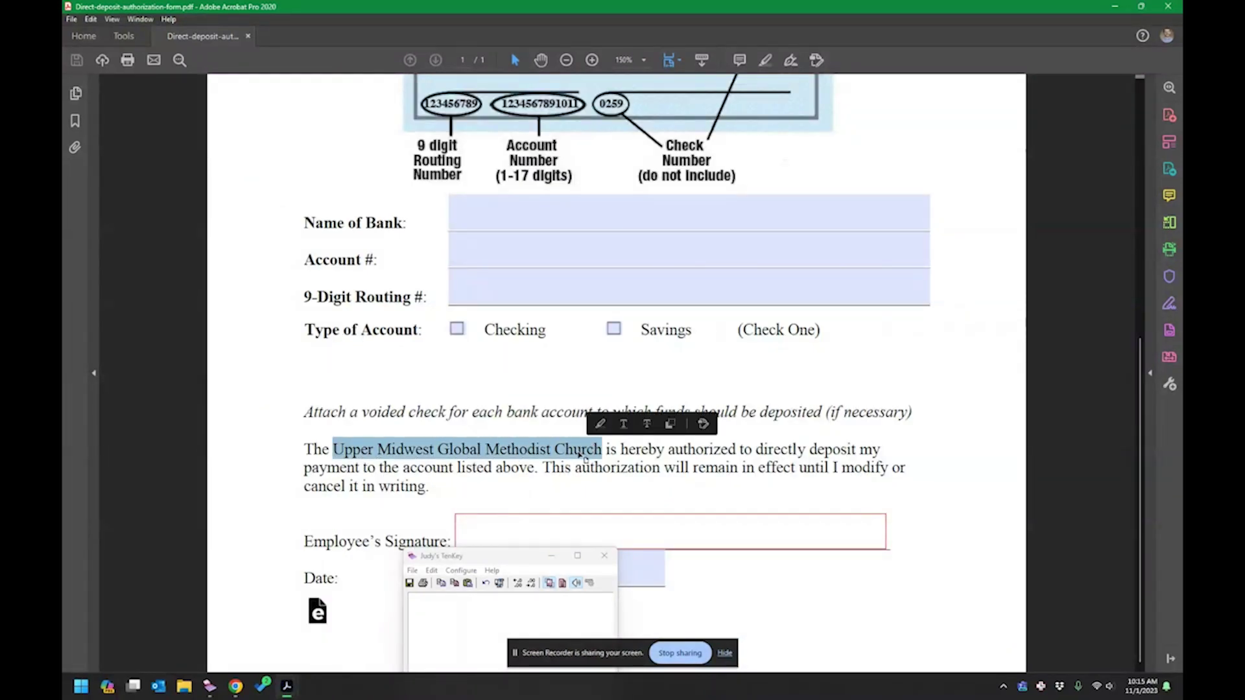
pyautogui.scroll(7, 544, 454)
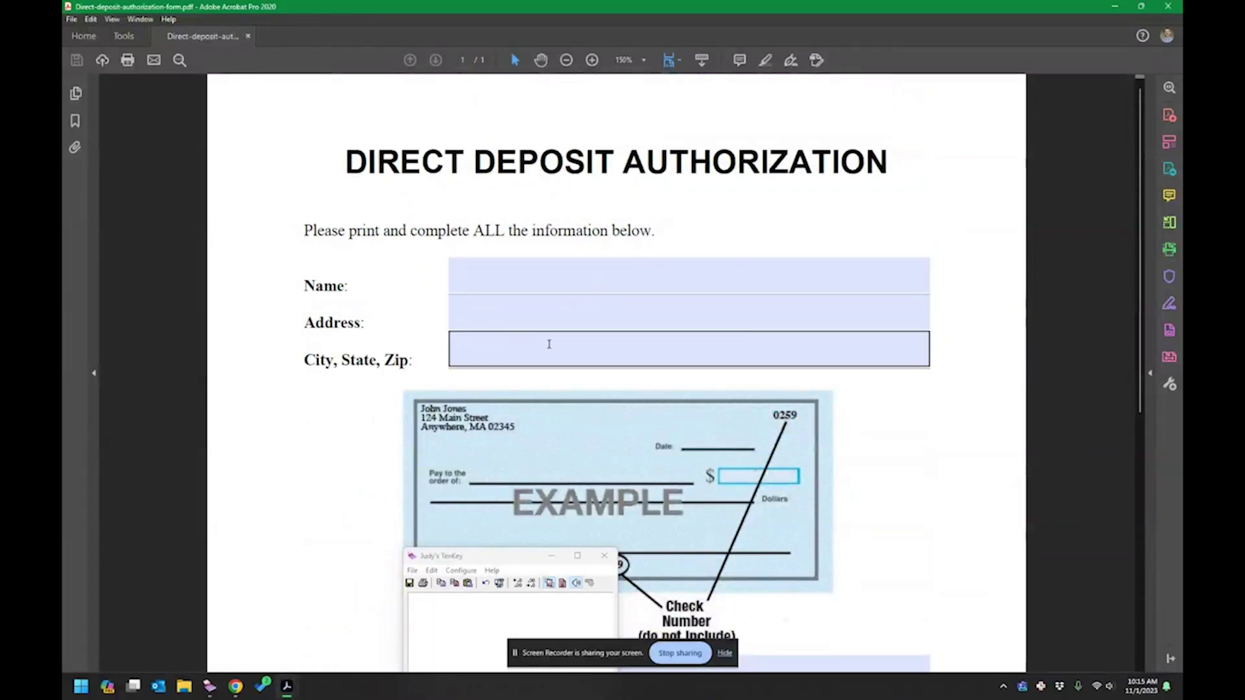
pyautogui.scroll(-7, 549, 344)
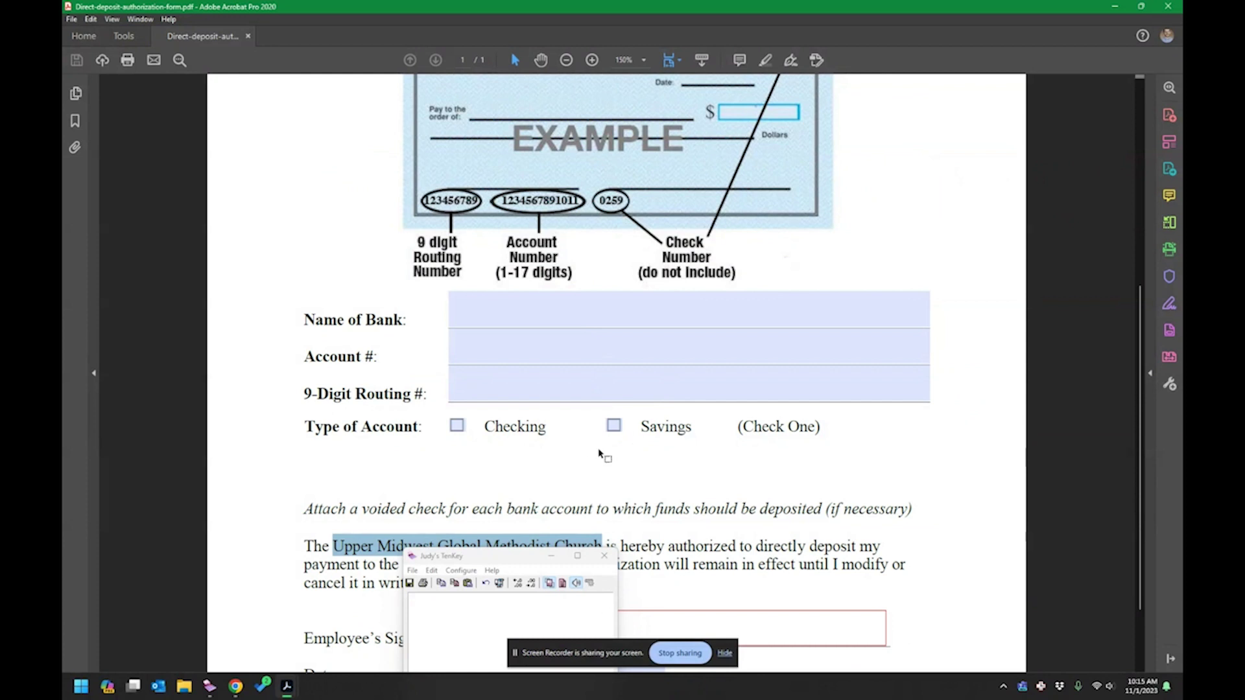
pyautogui.scroll(-3, 598, 453)
pyautogui.click(385, 472)
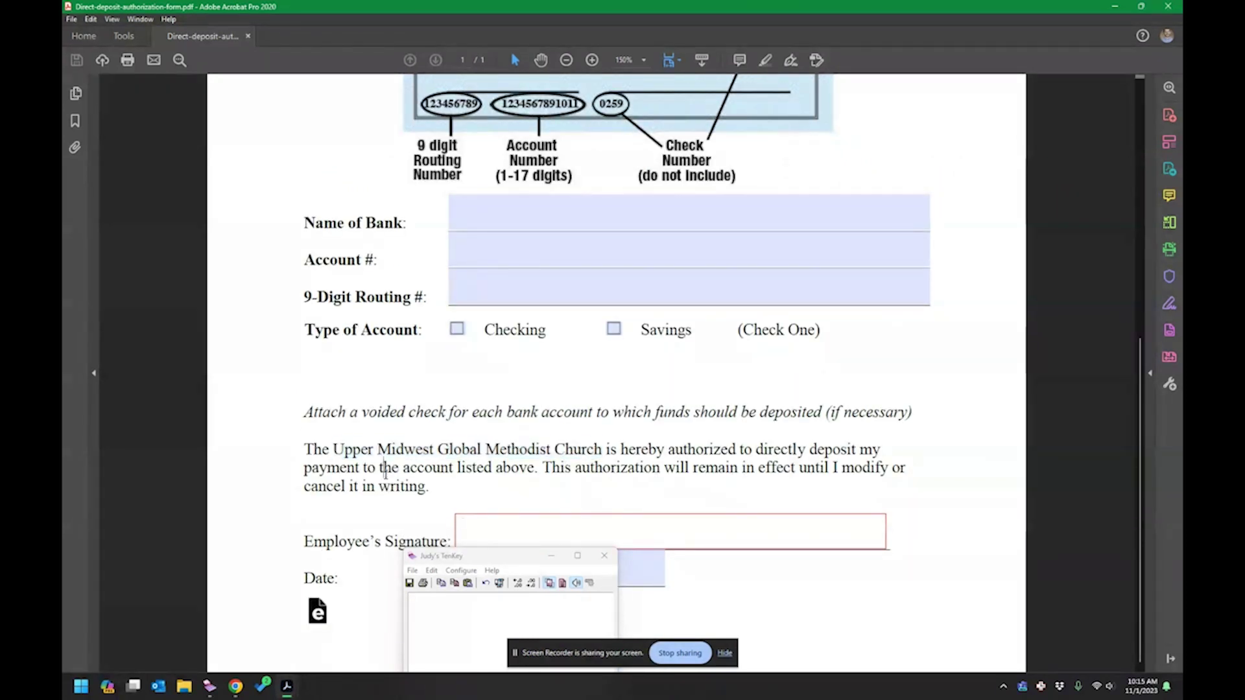
# Close the TenKey calculator and Adobe Acrobat to get back to QuickBooks.
pyautogui.click(584, 558)
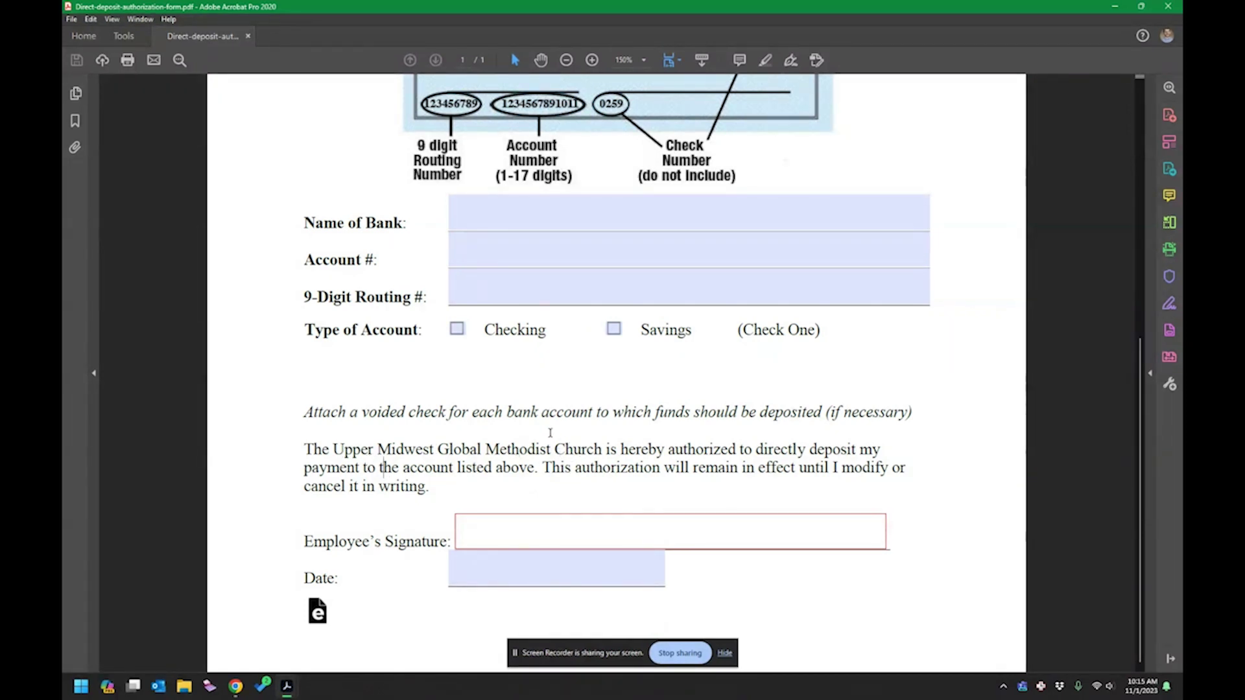
pyautogui.scroll(2, 555, 435)
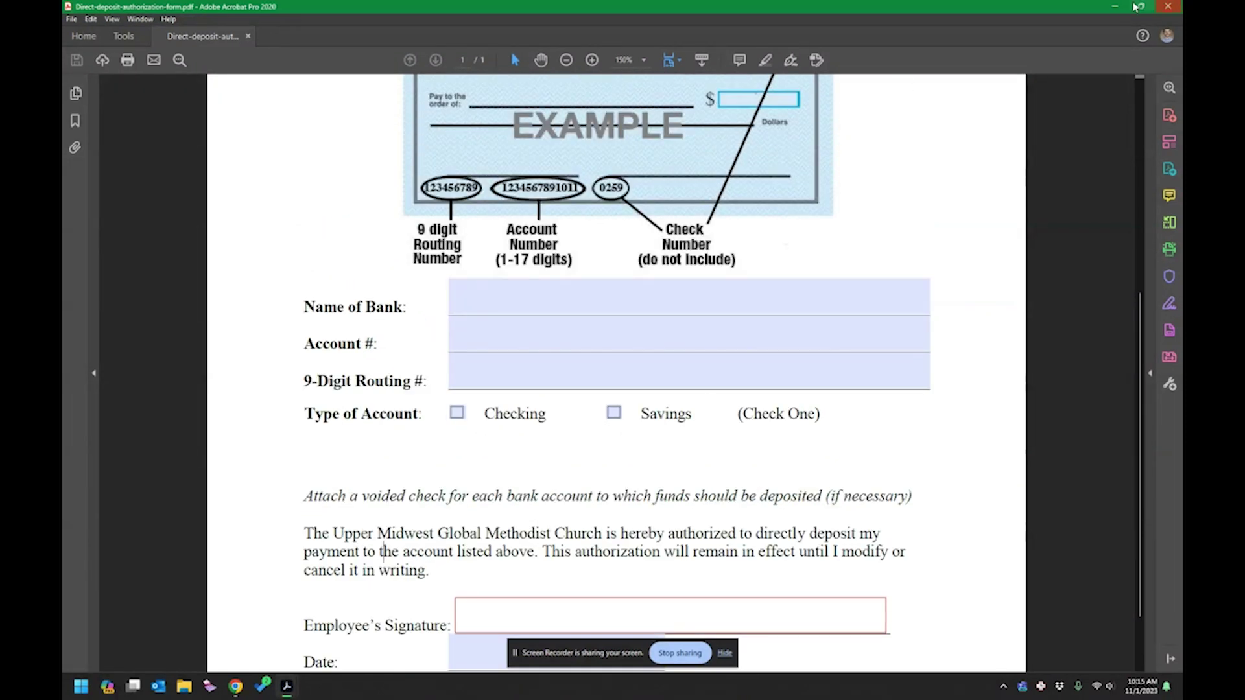
pyautogui.click(1167, 6)
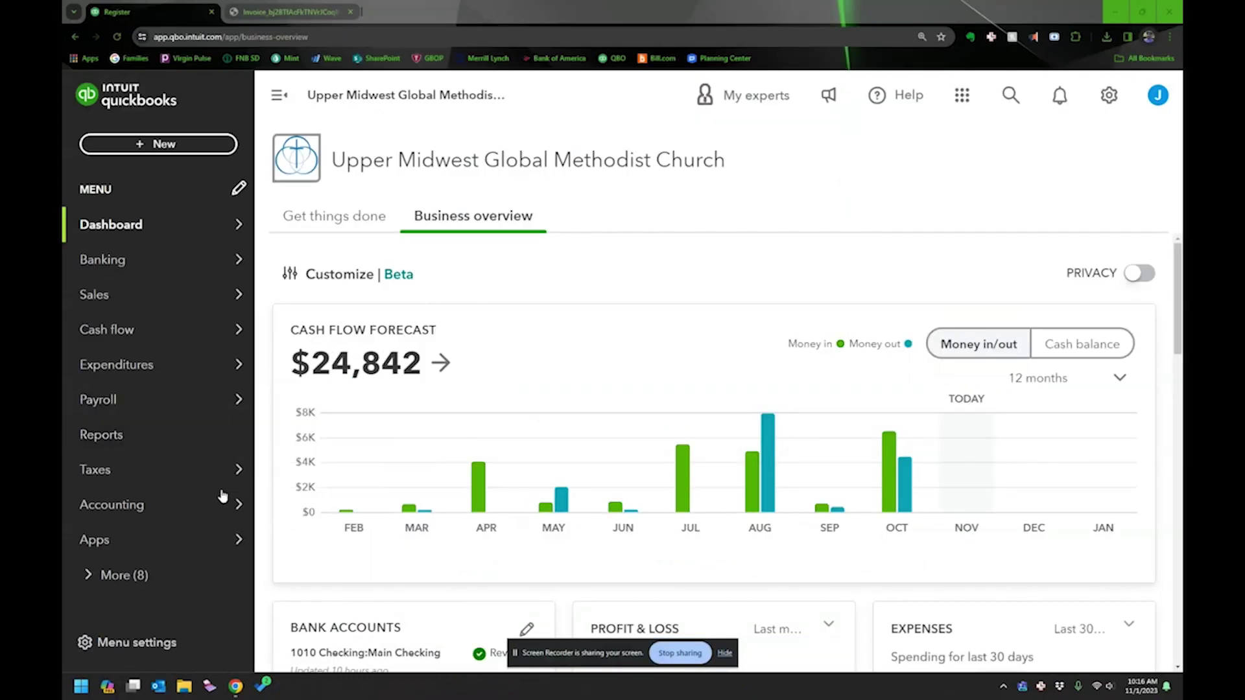
# Upload the BELAY invoice PDF on the Receipts page.
pyautogui.moveTo(184, 517)
pyautogui.scroll(-3, 184, 517)
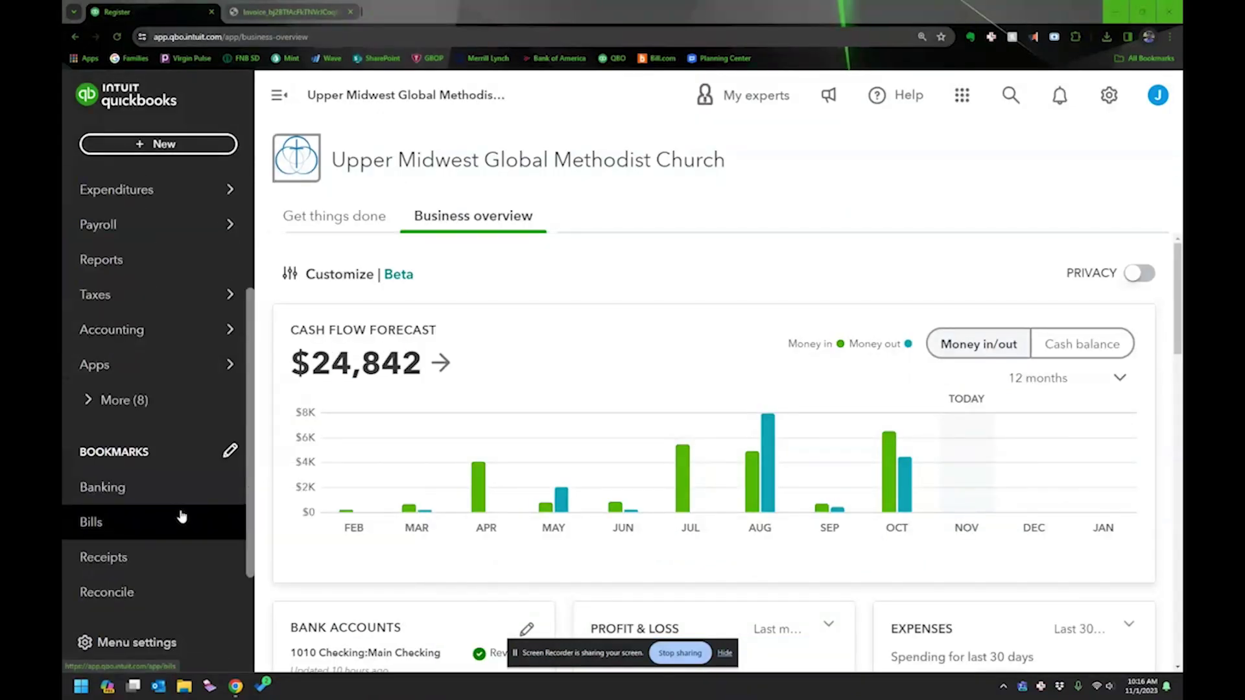
pyautogui.click(117, 565)
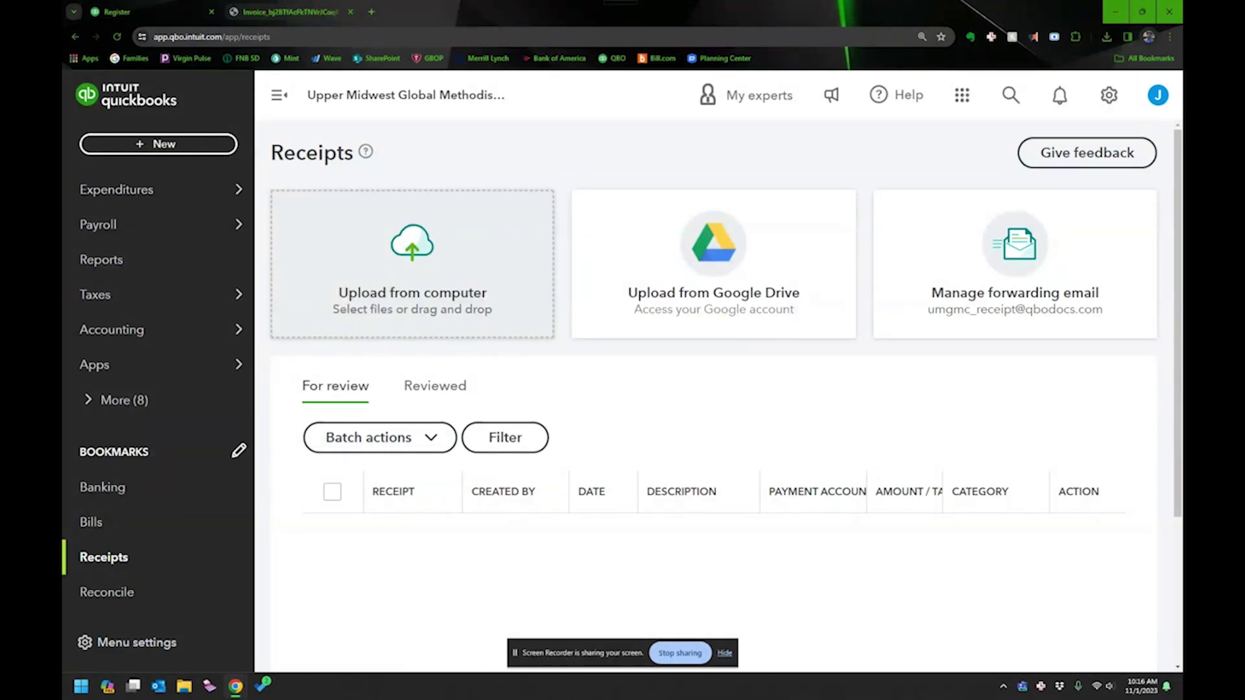
pyautogui.moveTo(217, 278); pyautogui.dragTo(420, 275)
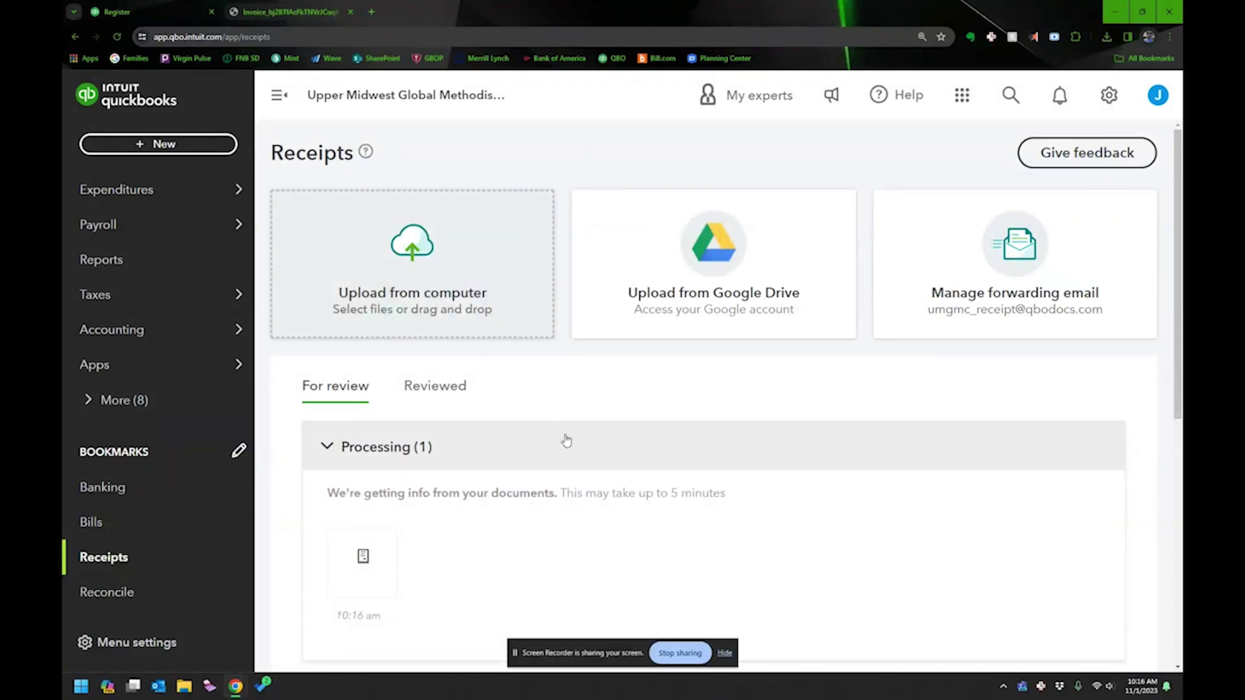
# Create a $2,600.00 bill from the processed BELAY Solutions receipt.
pyautogui.scroll(-3, 556, 386)
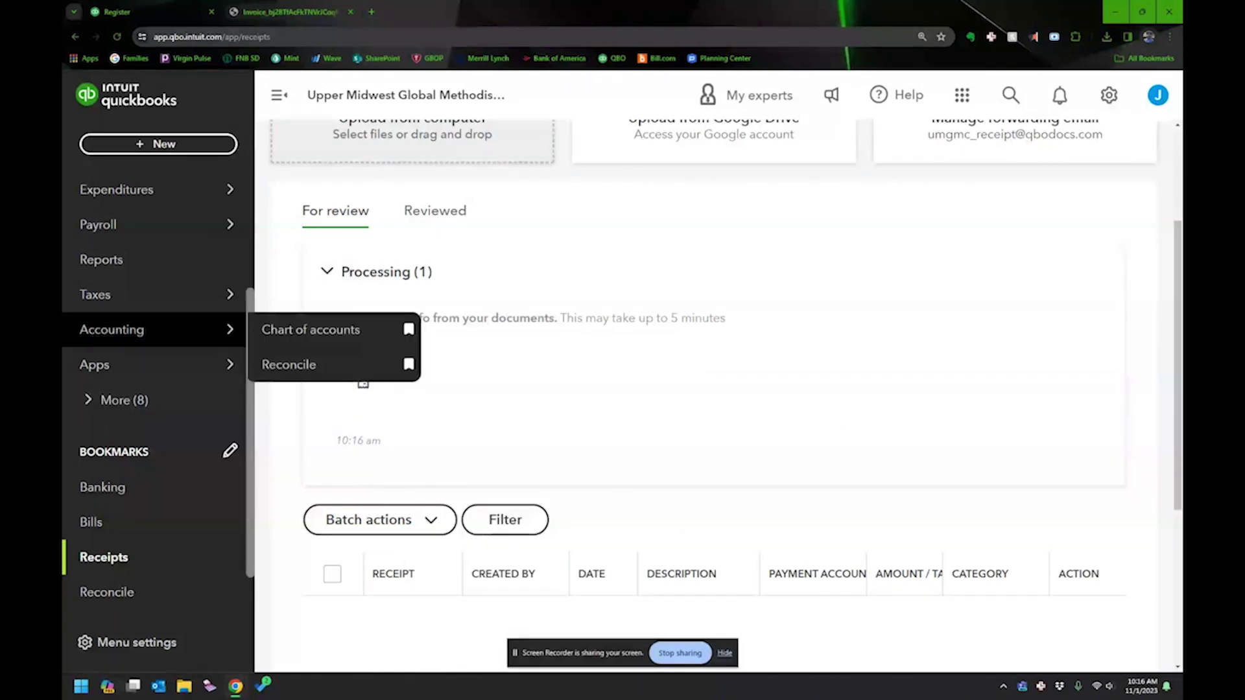
pyautogui.click(104, 557)
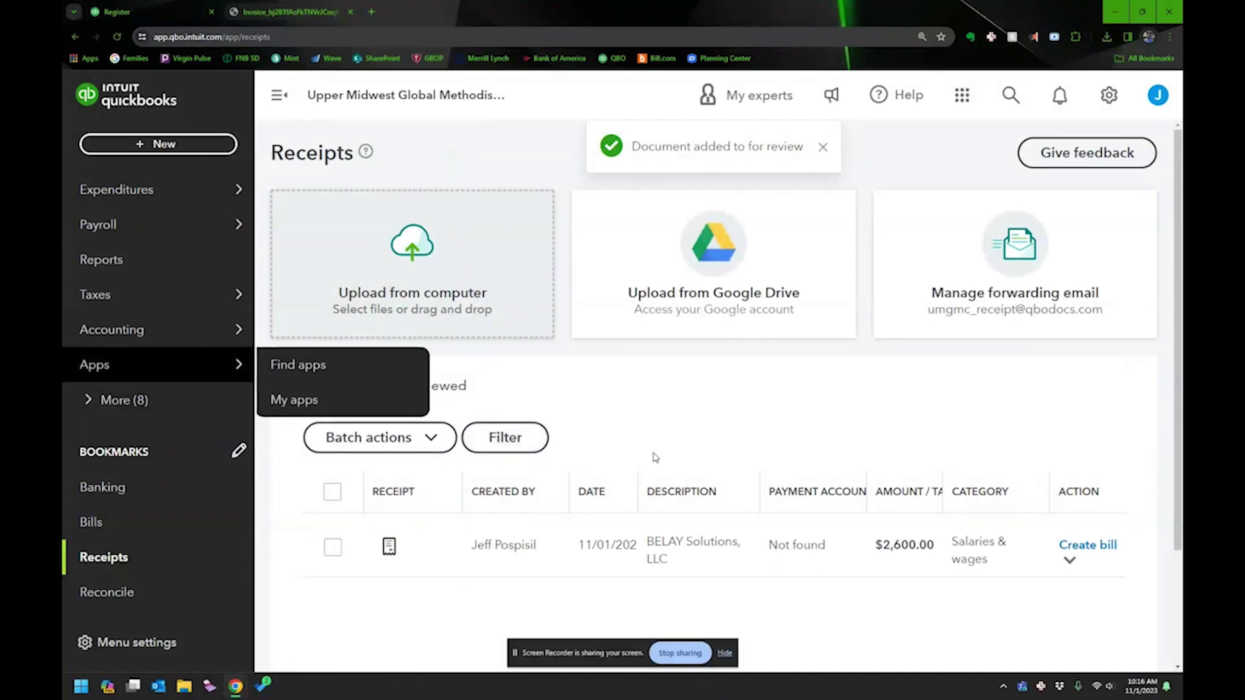
pyautogui.scroll(-2, 674, 448)
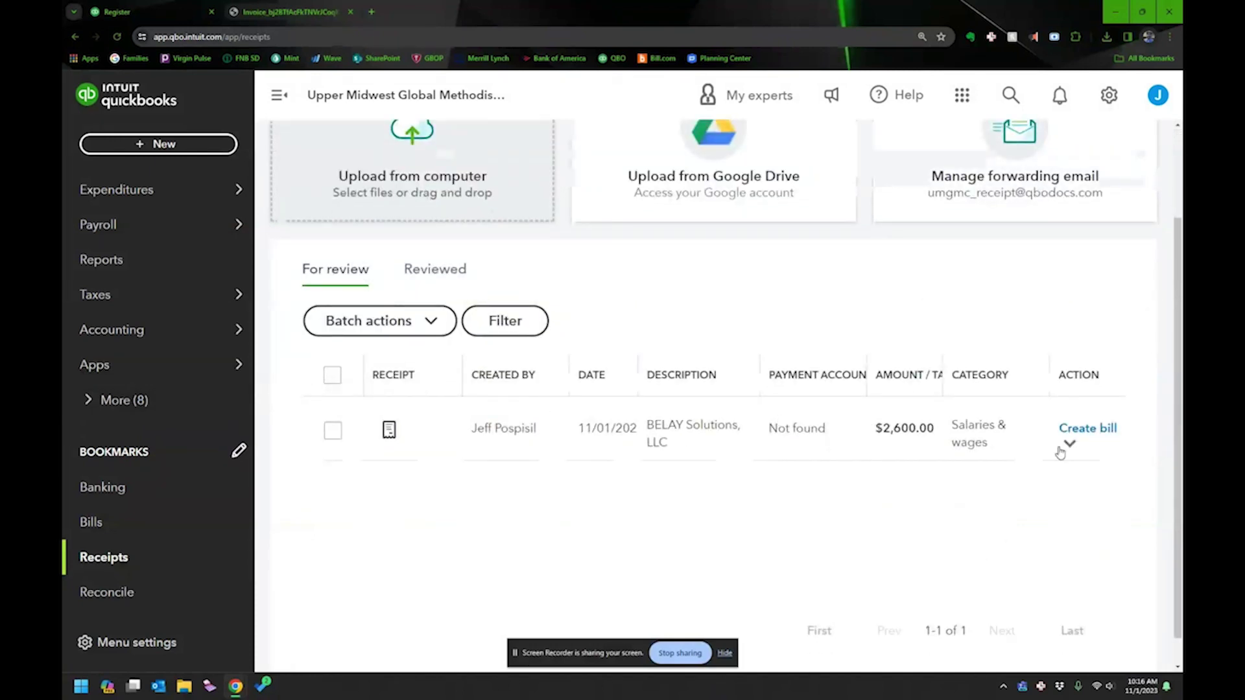
pyautogui.click(1099, 430)
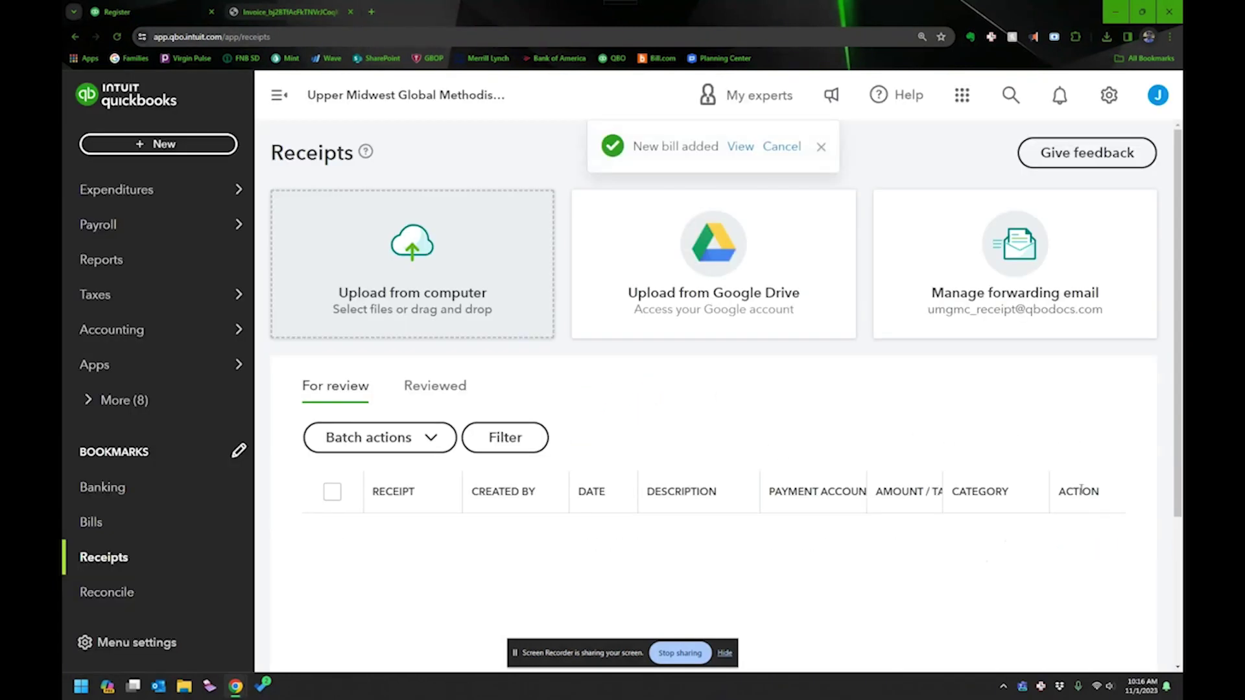
# Open the new $2,600.00 BELAY bill, its first category line, and browse the Vendor list.
pyautogui.click(745, 150)
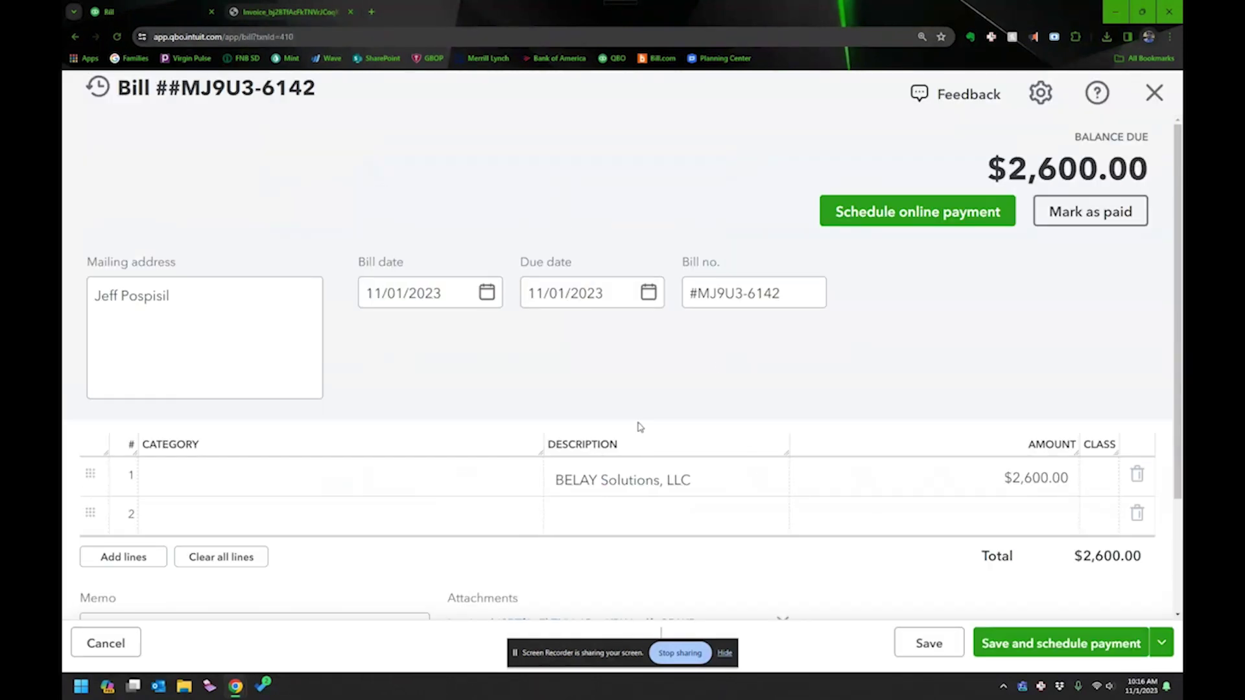
pyautogui.click(960, 529)
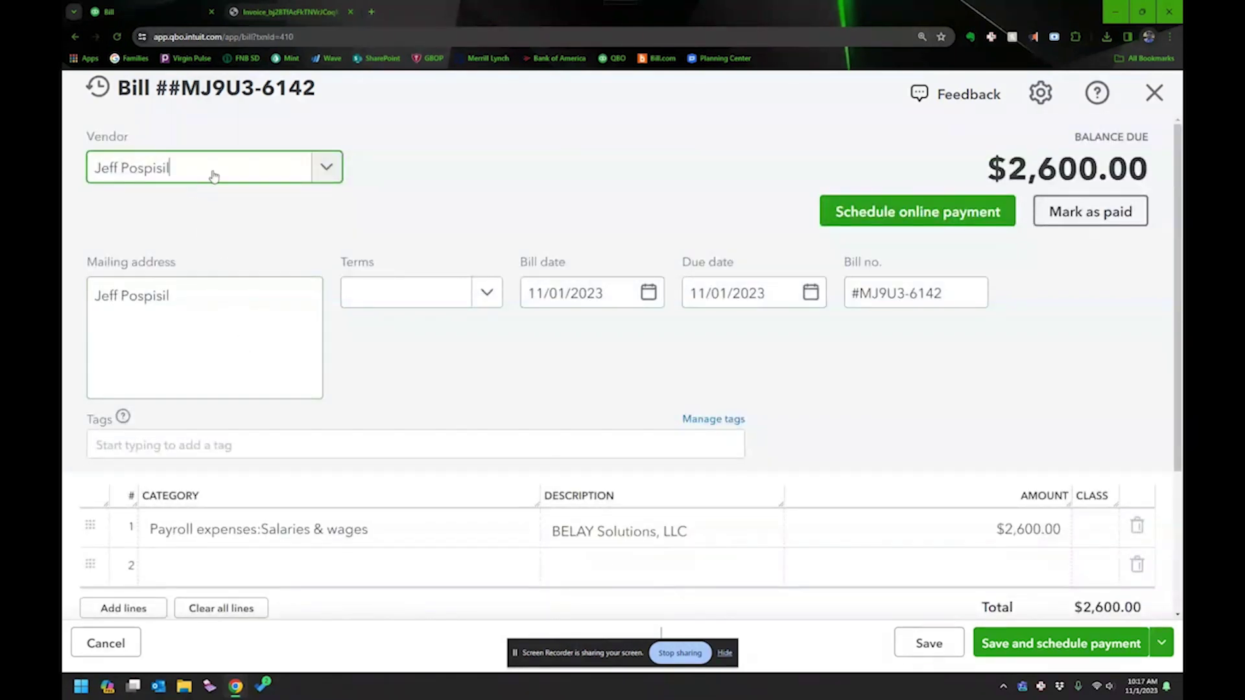
pyautogui.click(327, 170)
pyautogui.scroll(10, 272, 249)
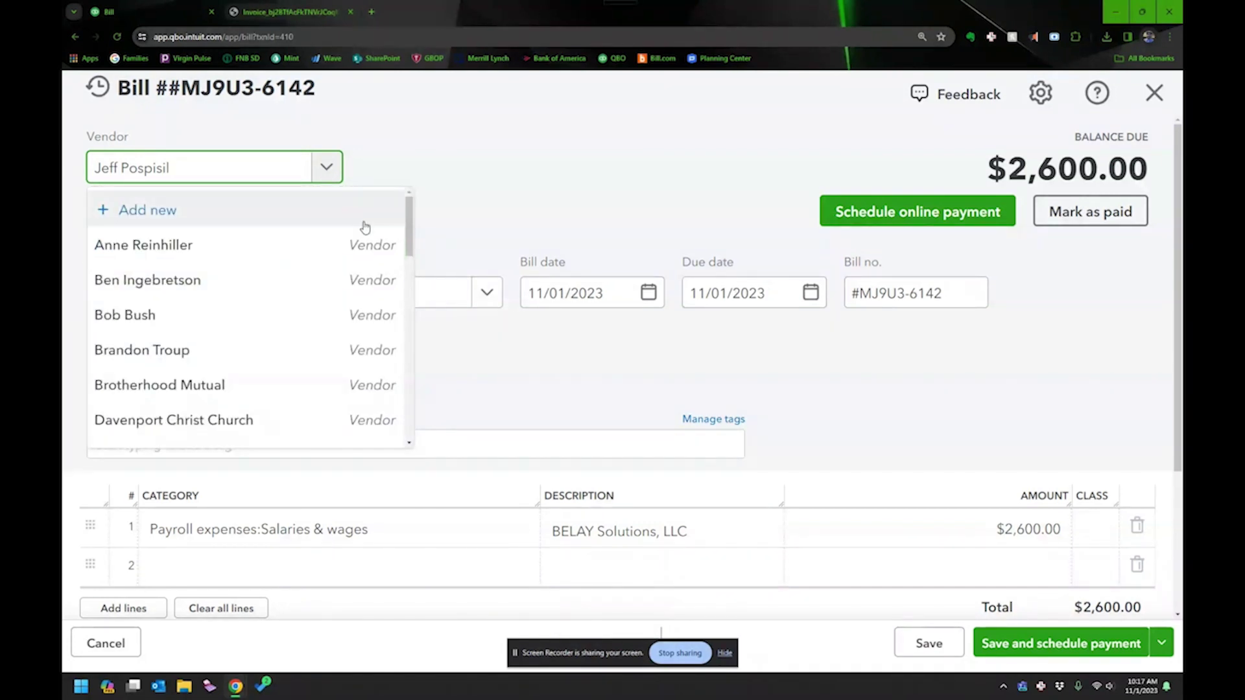
pyautogui.press('Escape')
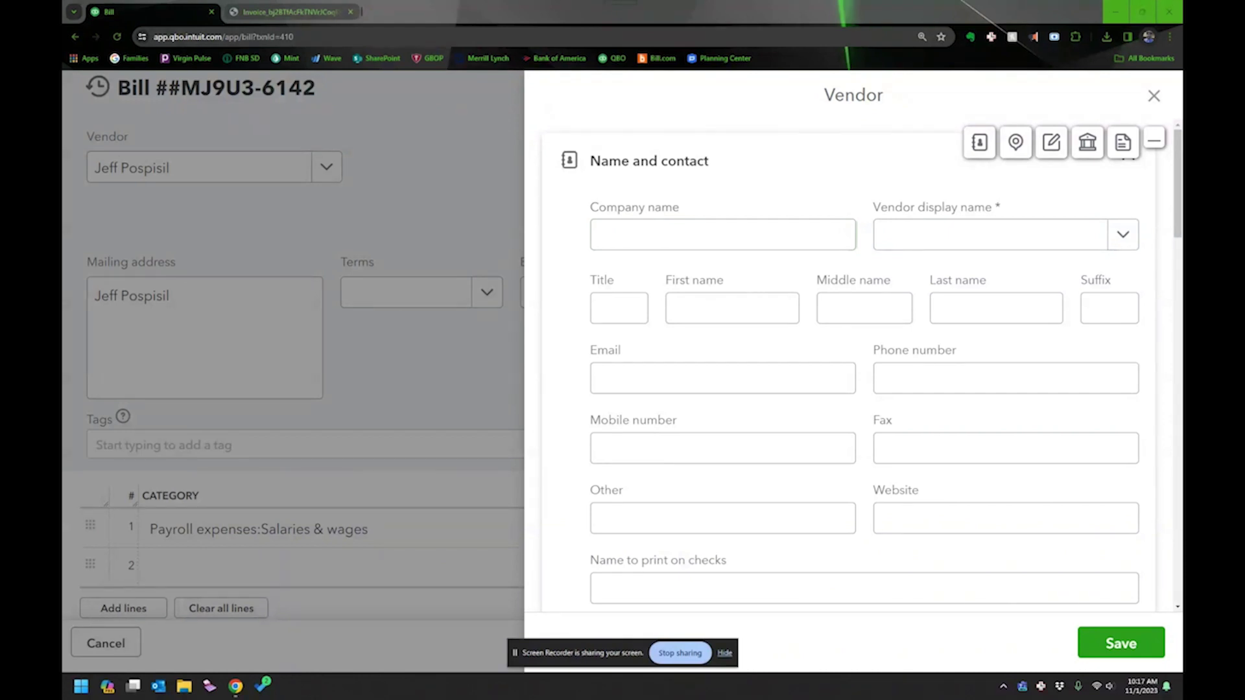
# Enter 'BELAY Solutions, LLC' as the new vendor's company name.
pyautogui.click(690, 235)
pyautogui.write('Bela')
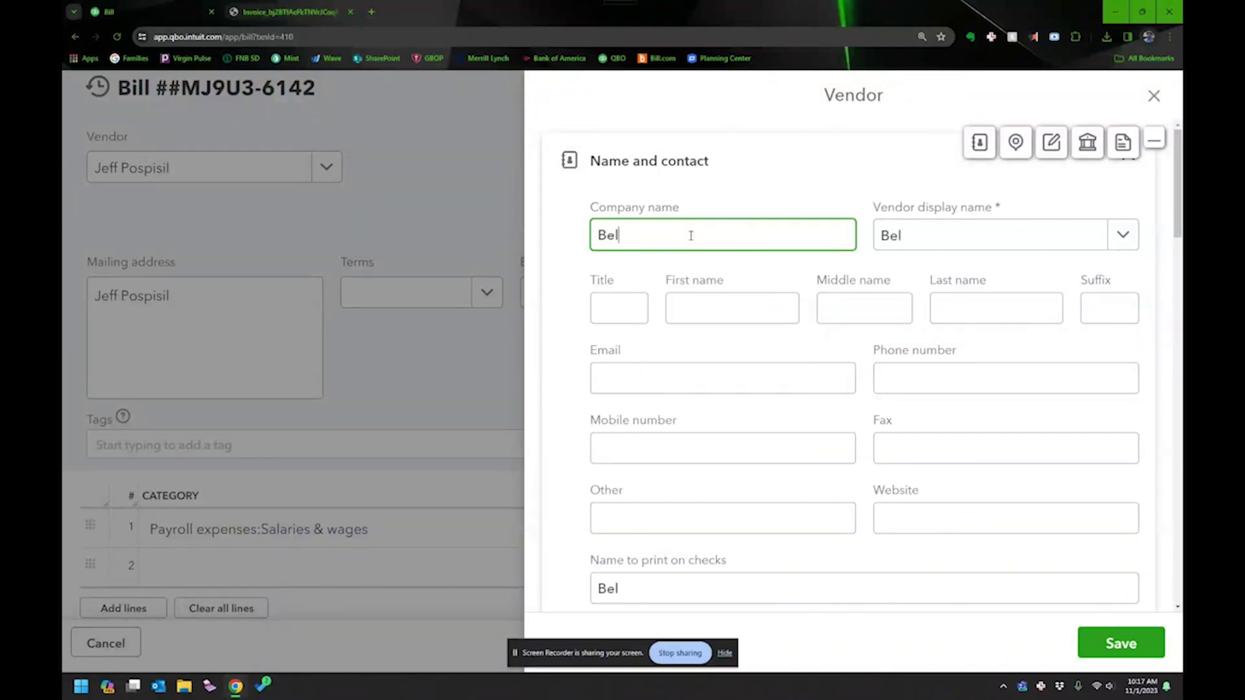
pyautogui.press('BackSpace')
pyautogui.press('BackSpace')
pyautogui.press('BackSpace')
pyautogui.write('ELAY Solut')
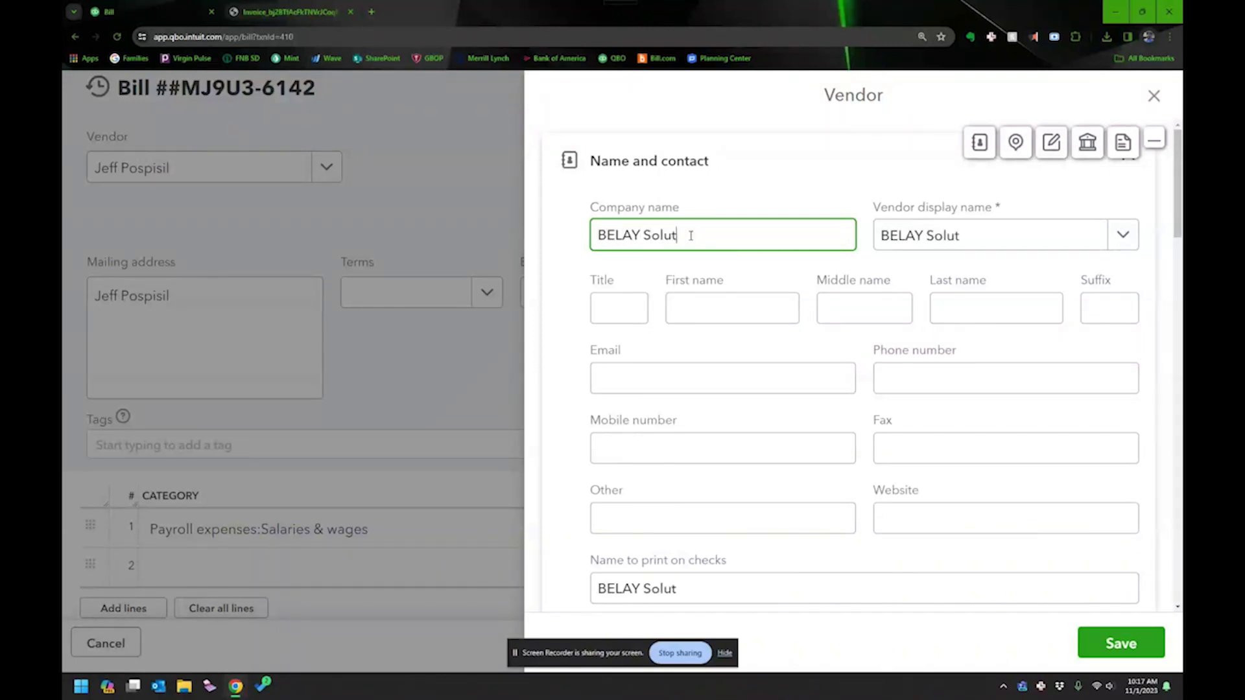
pyautogui.write('ions, LLC')
pyautogui.press('Tab')
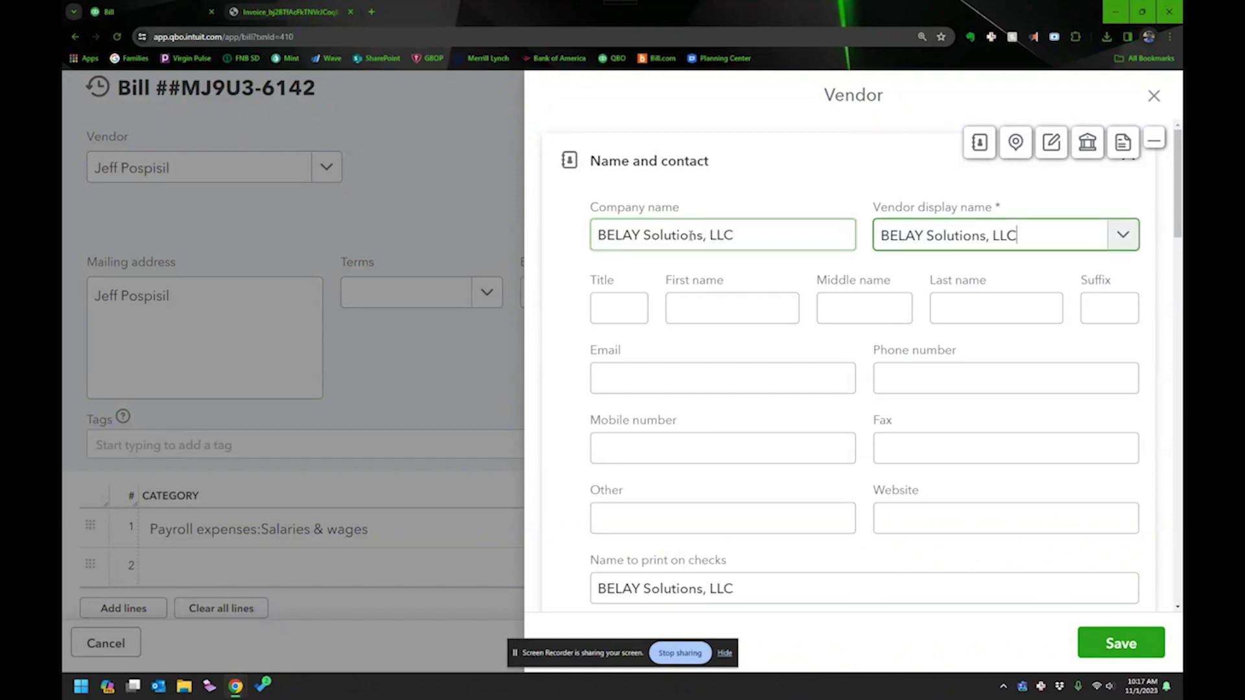
# Fill in the vendor's accounting e-mail address in the Email field.
pyautogui.press('Tab')
pyautogui.press('Tab')
pyautogui.press('Tab')
pyautogui.press('Tab')
pyautogui.press('Tab')
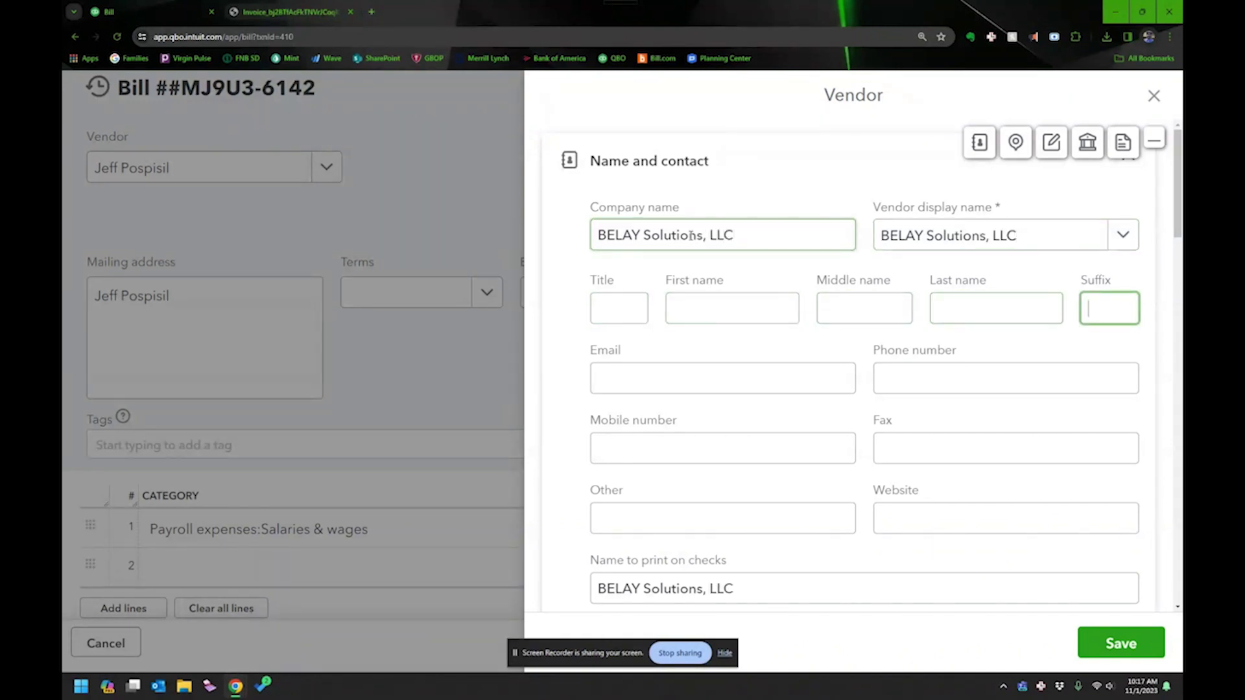
pyautogui.press('Tab')
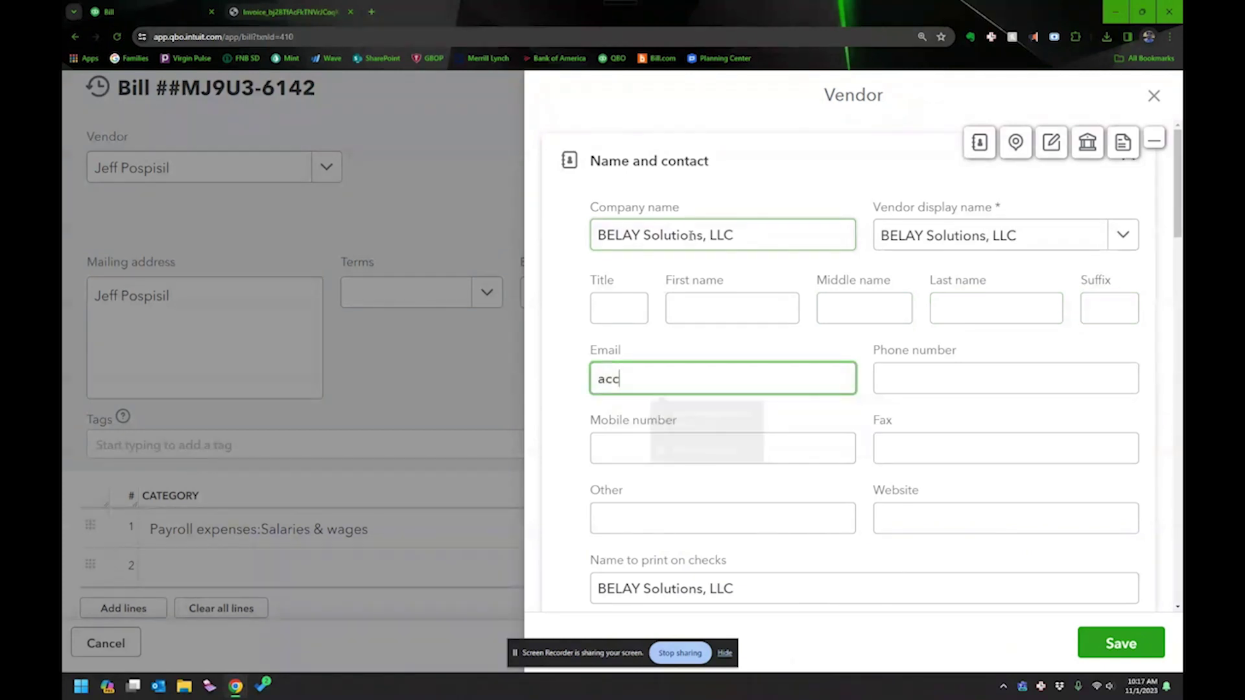
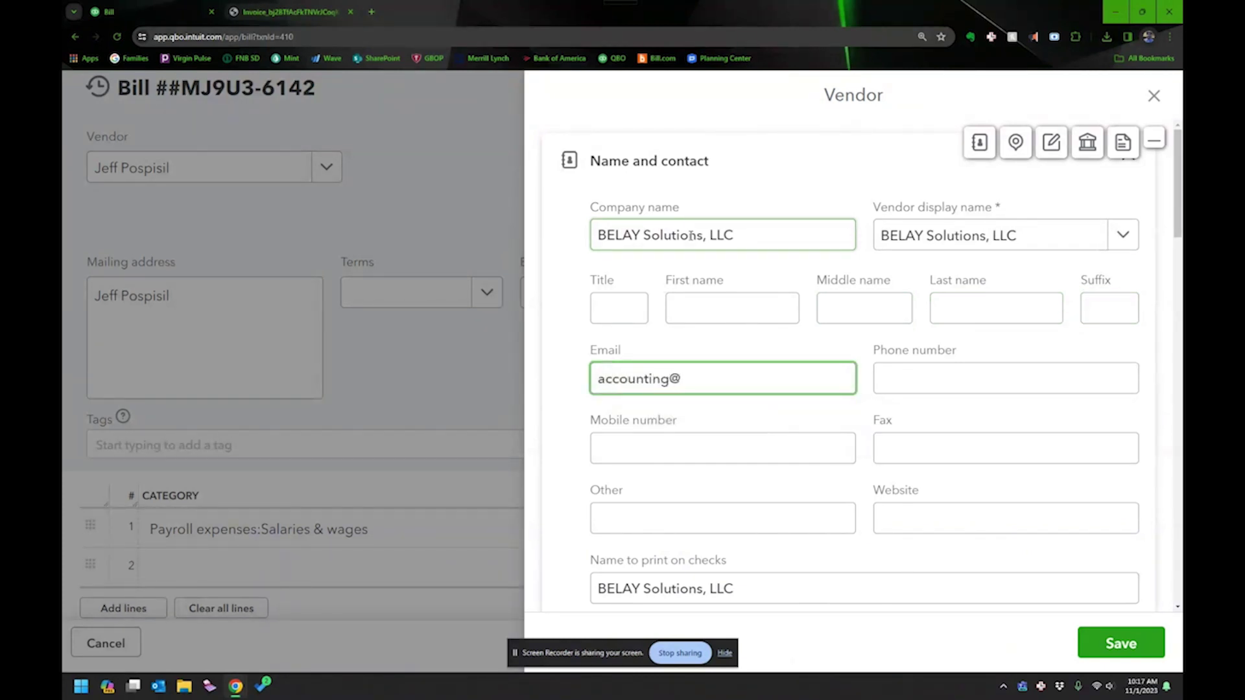
pyautogui.press('Tab')
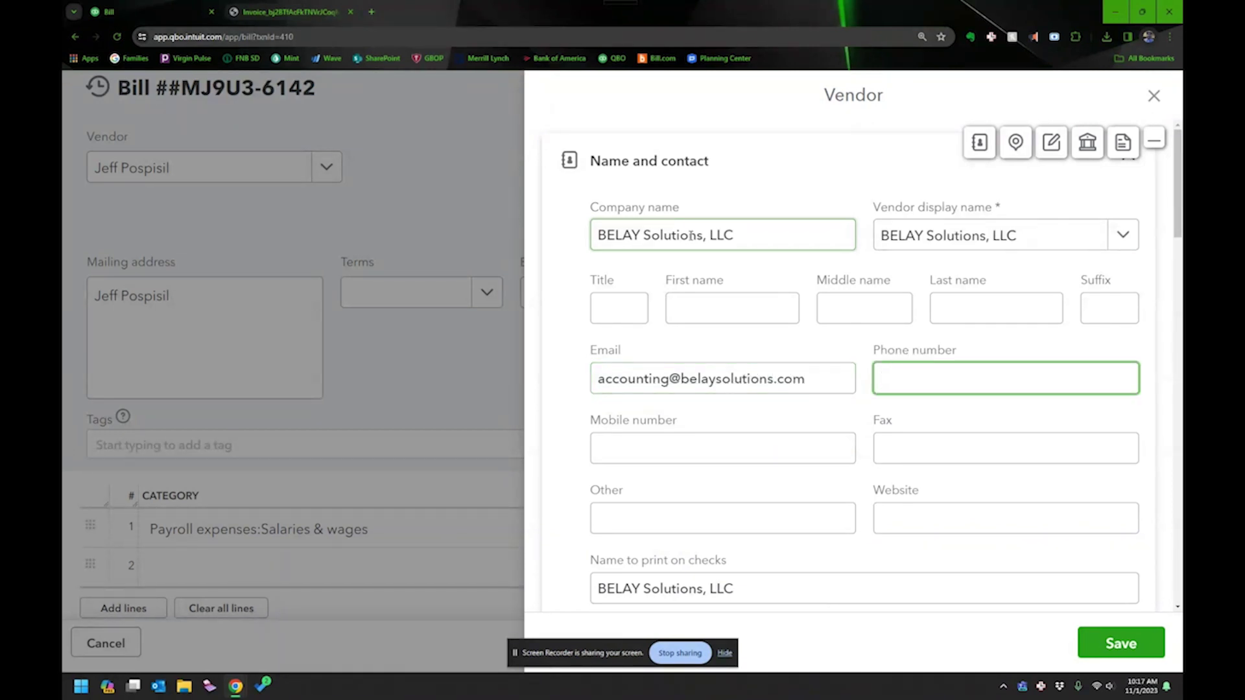
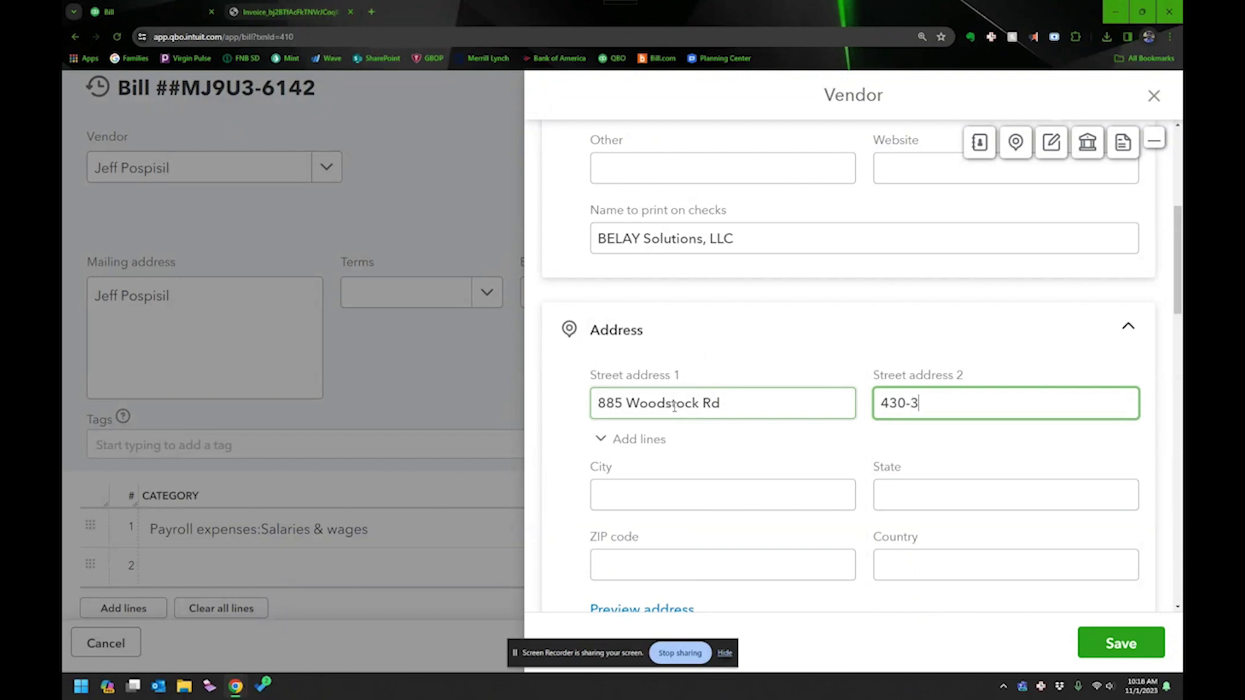
# Fill in the vendor's city Roswell, state GA and ZIP code 30075.
pyautogui.press('Tab')
pyautogui.press('Tab')
pyautogui.write('Roswell')
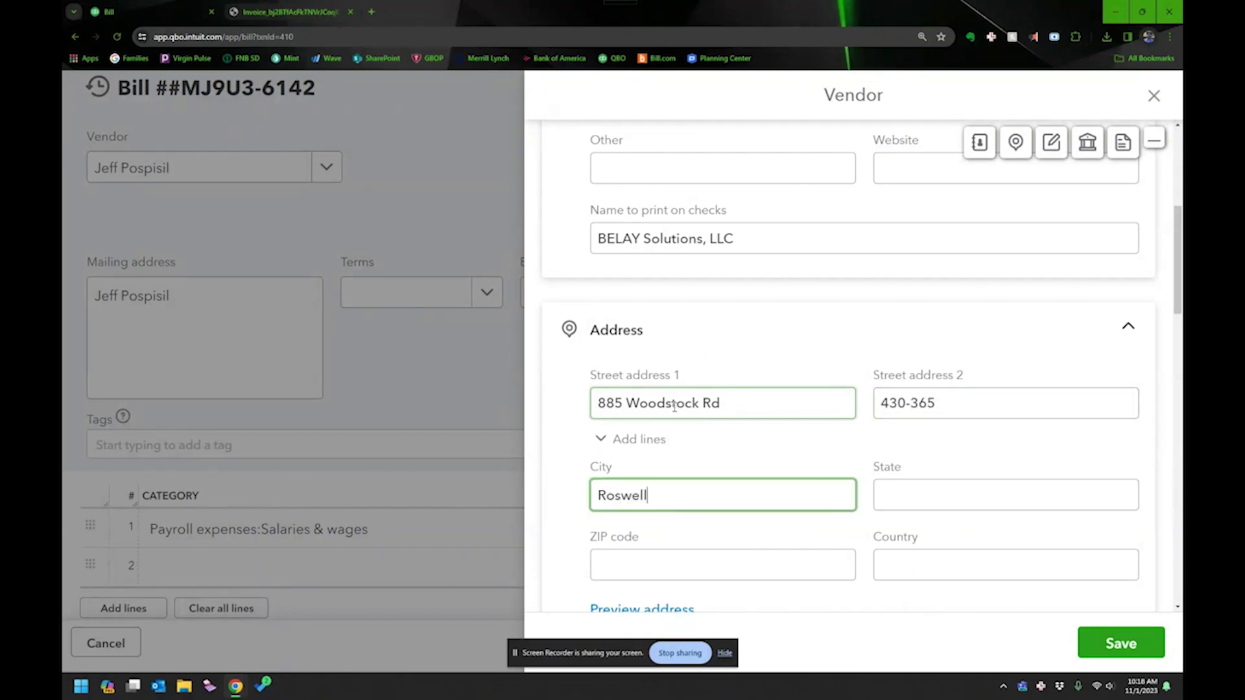
pyautogui.press('Tab')
pyautogui.write('G')
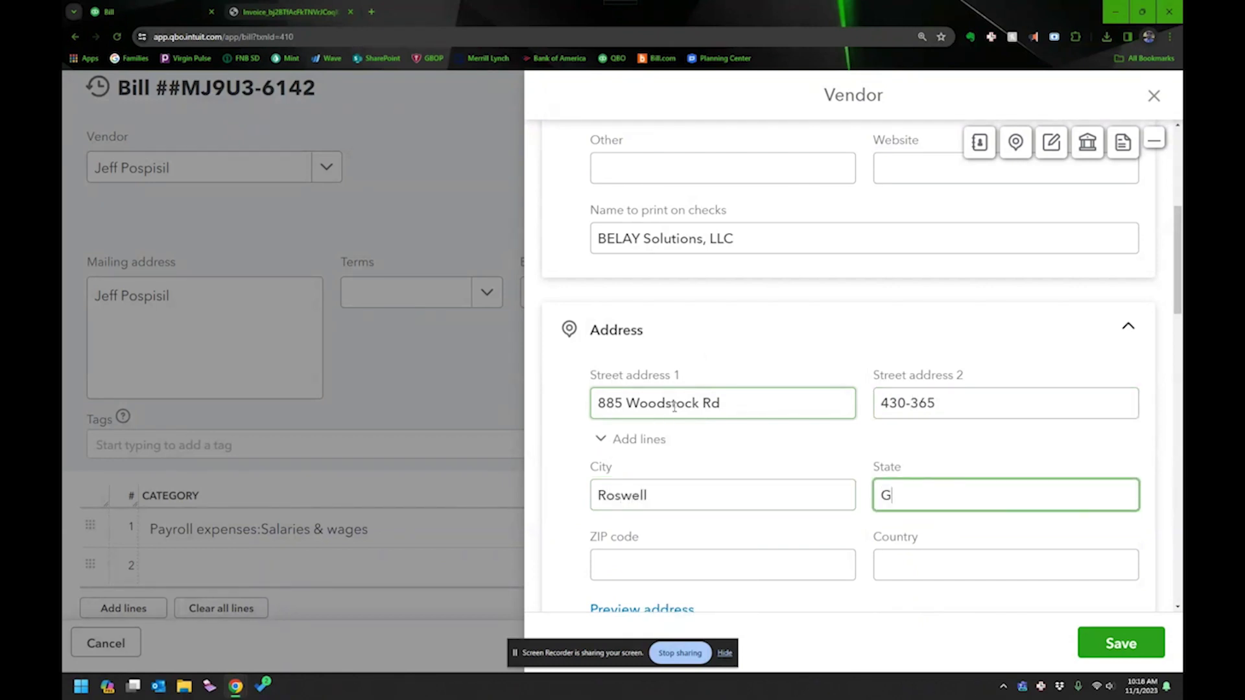
pyautogui.press('Tab')
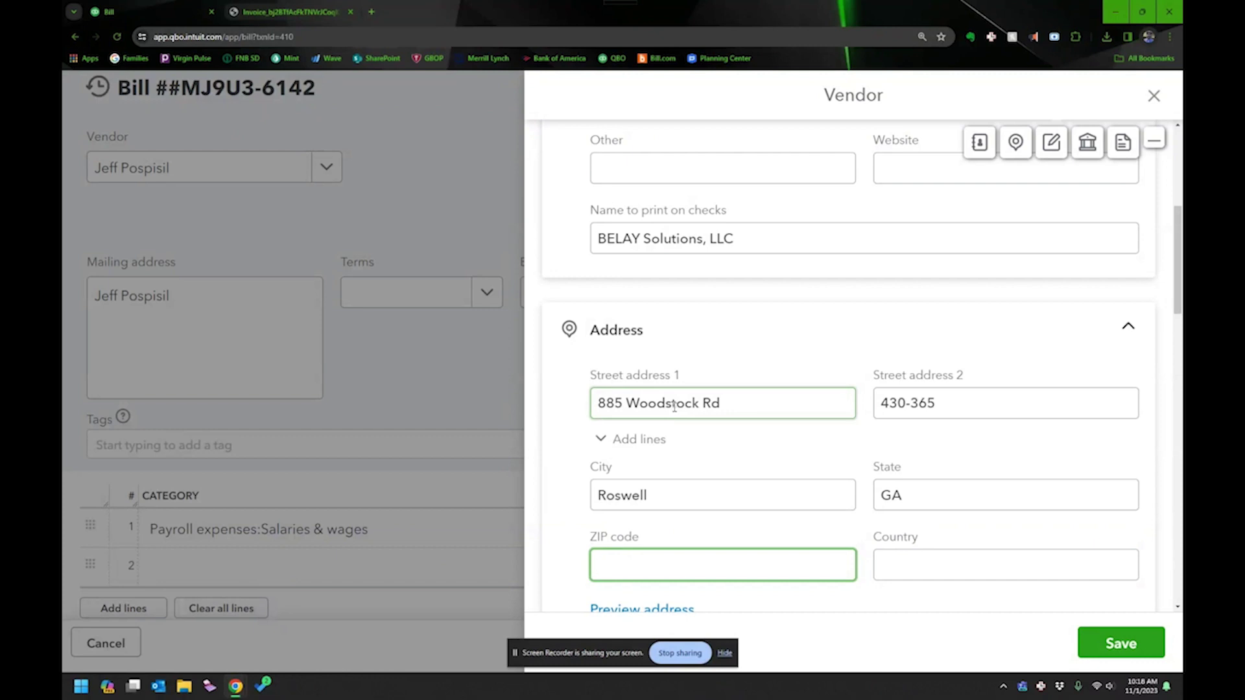
pyautogui.write('0075')
pyautogui.press('Tab')
pyautogui.scroll(-6, 1016, 411)
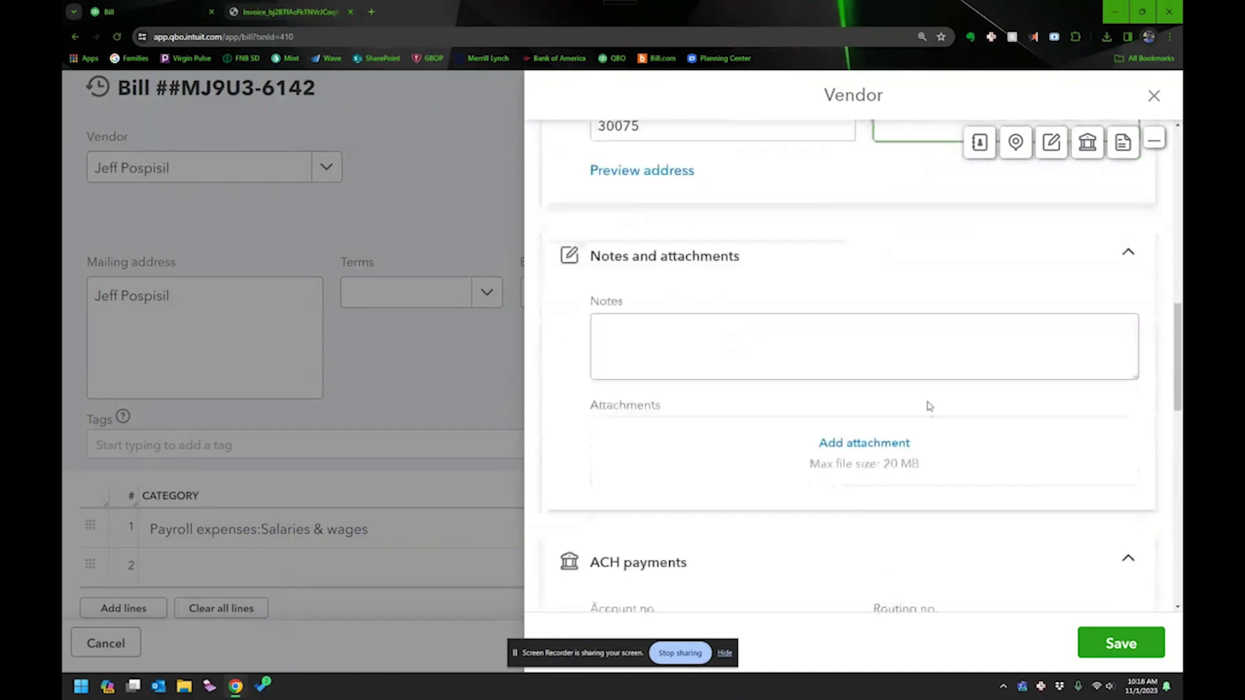
pyautogui.scroll(-4, 929, 406)
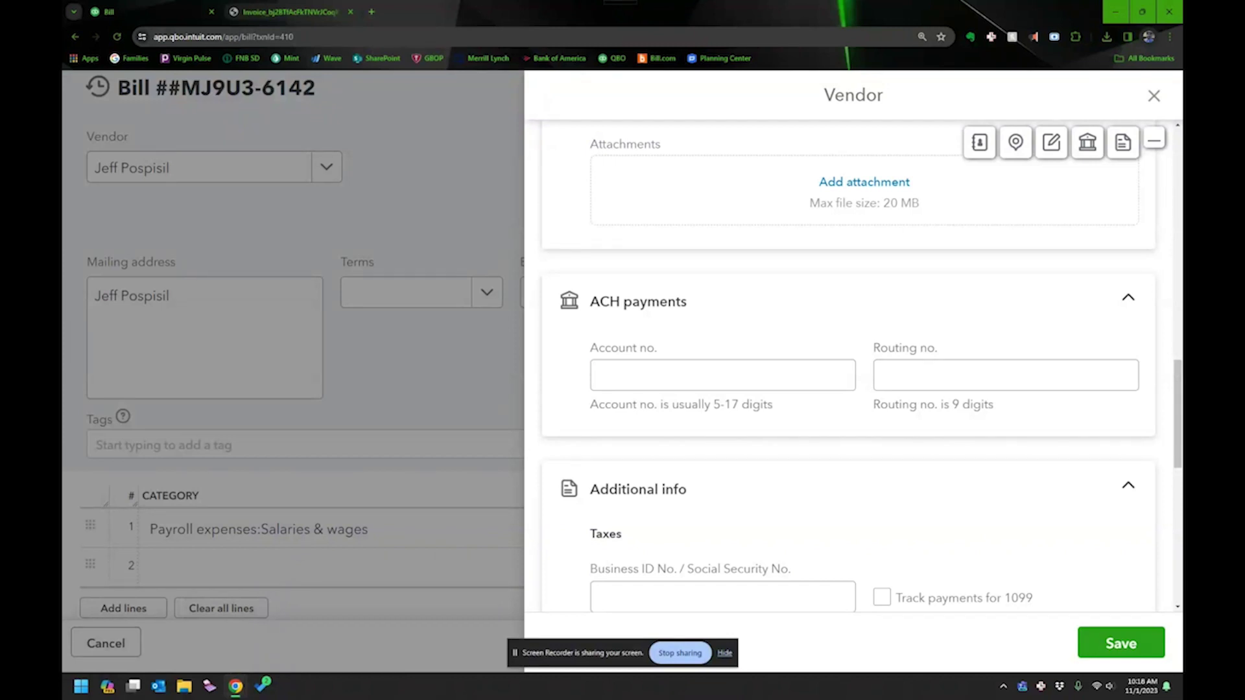
pyautogui.scroll(-3, 716, 559)
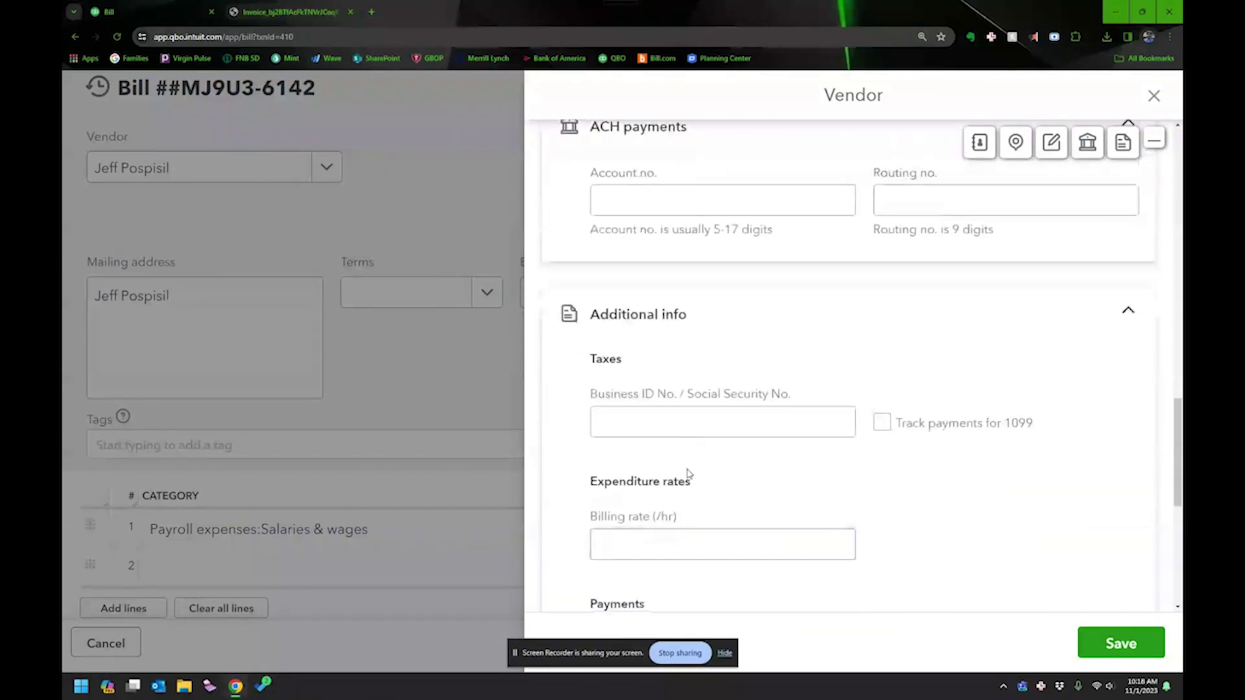
pyautogui.click(674, 427)
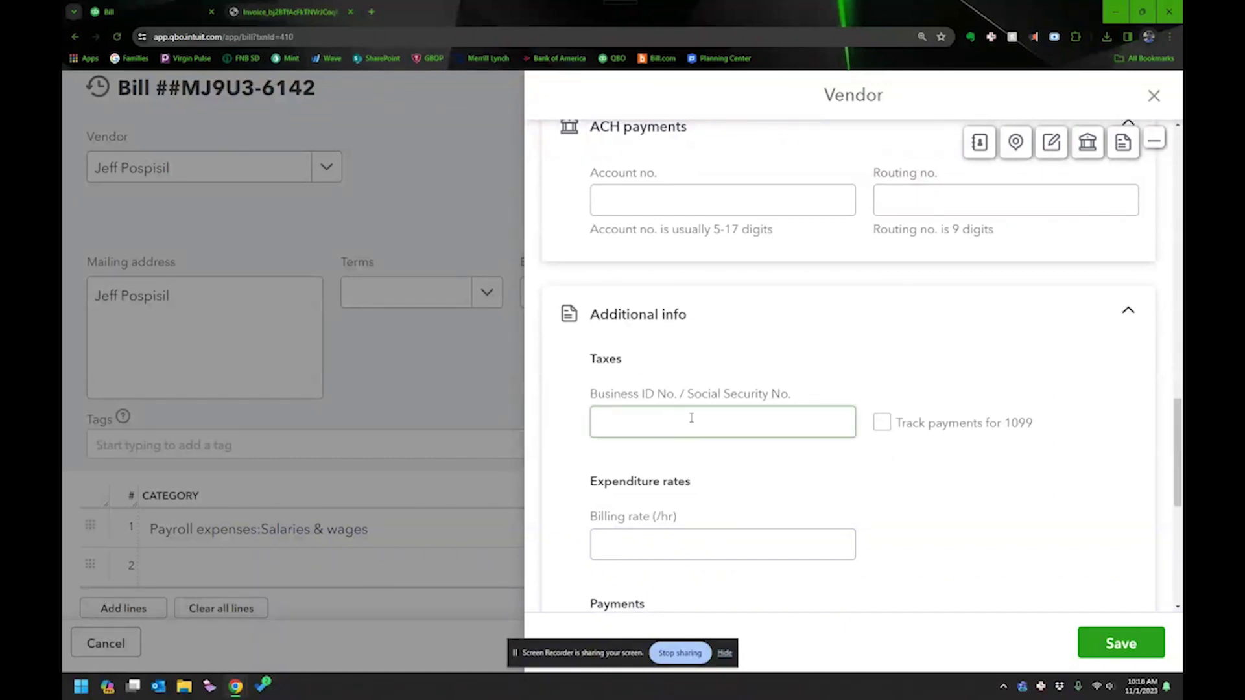
pyautogui.scroll(-6, 814, 422)
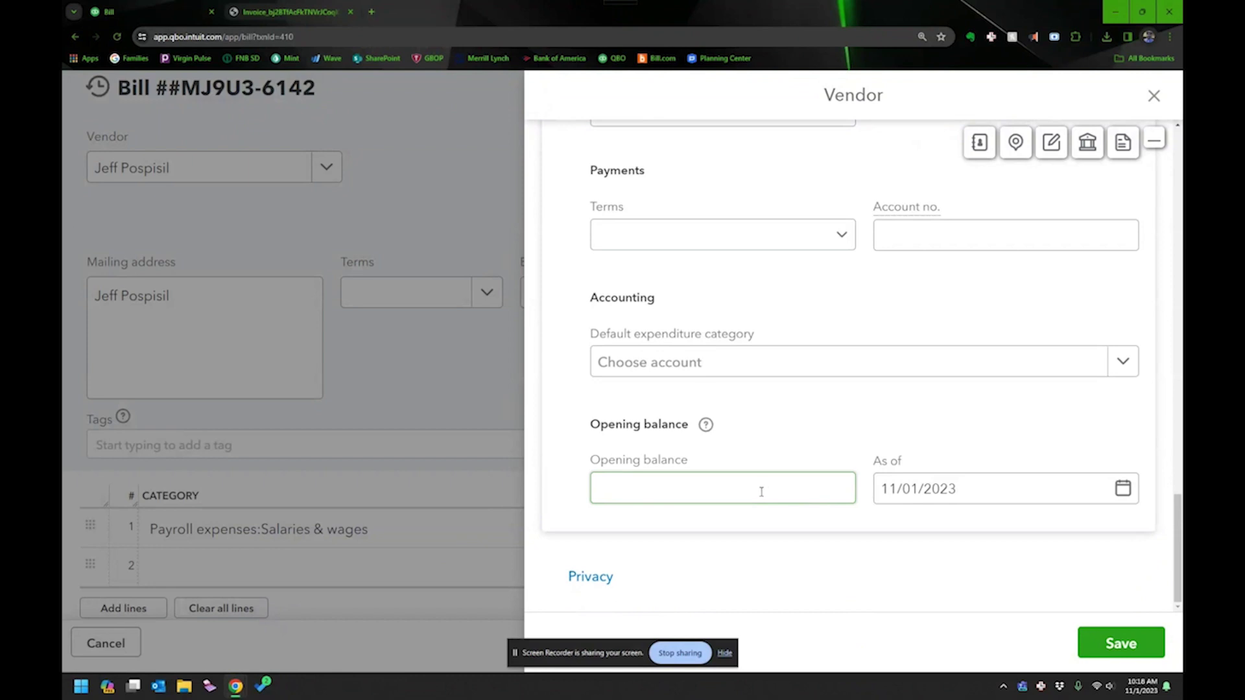
pyautogui.scroll(10, 798, 489)
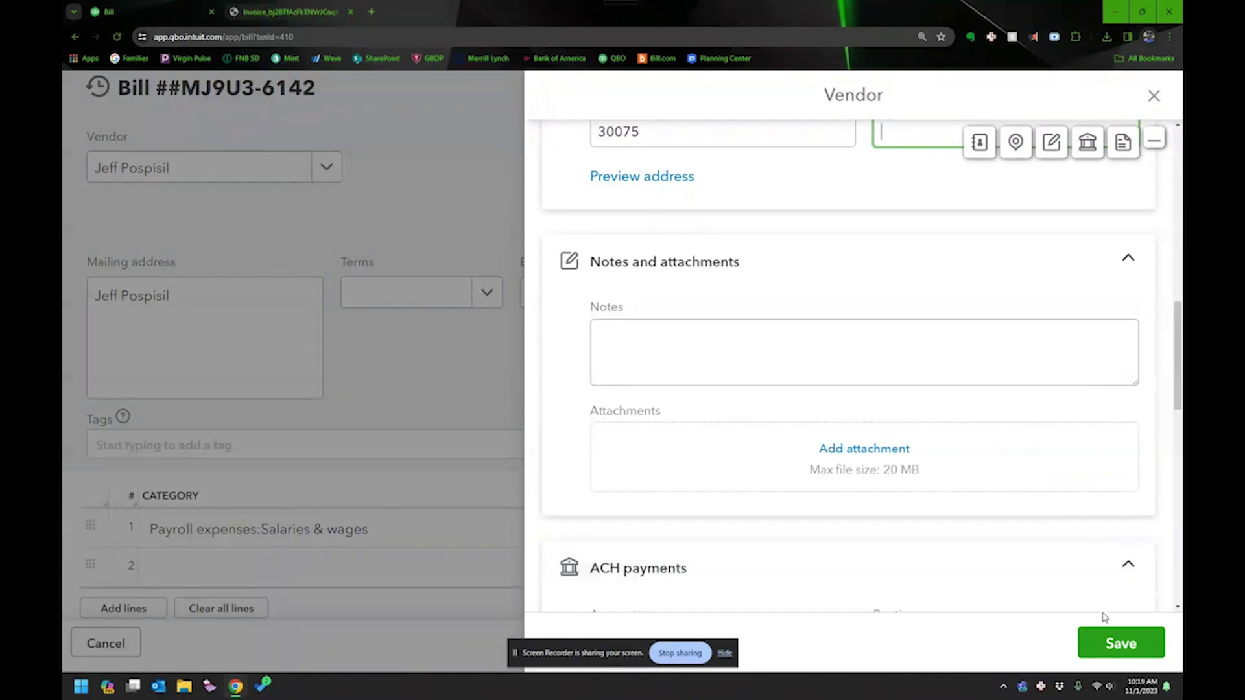
# Save the BELAY Solutions, LLC vendor and categorize line 1 as 5250 Administrative Support.
pyautogui.click(1113, 644)
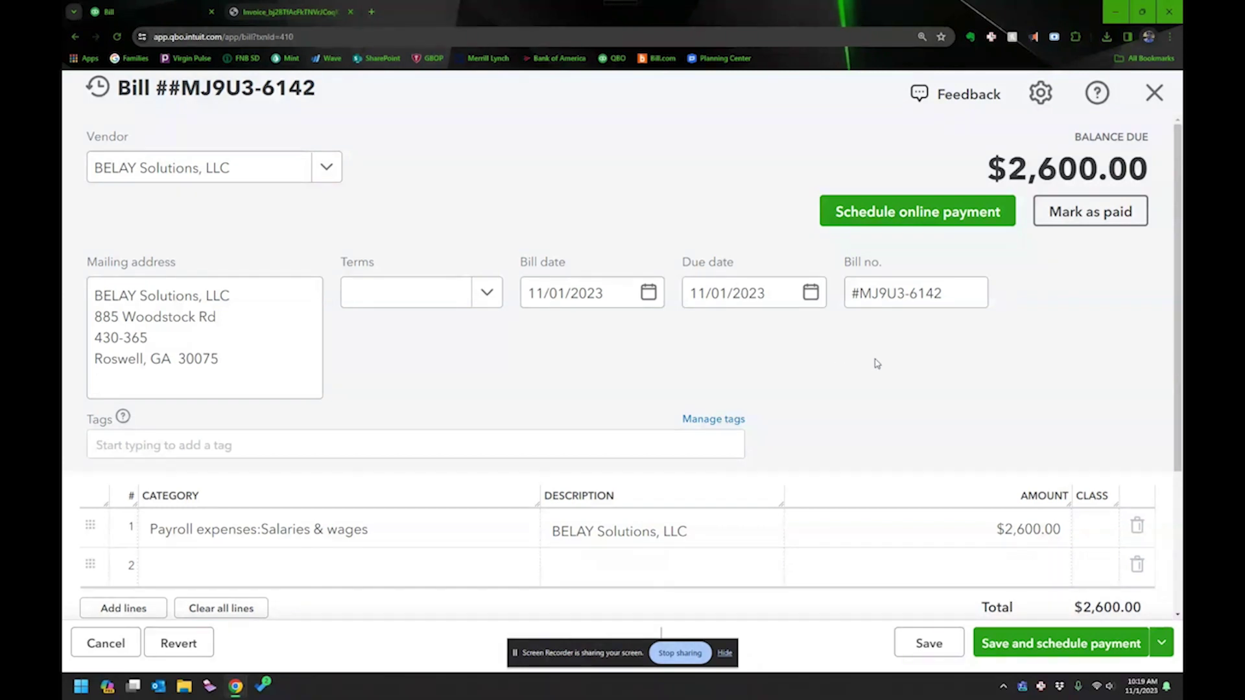
pyautogui.scroll(-3, 854, 354)
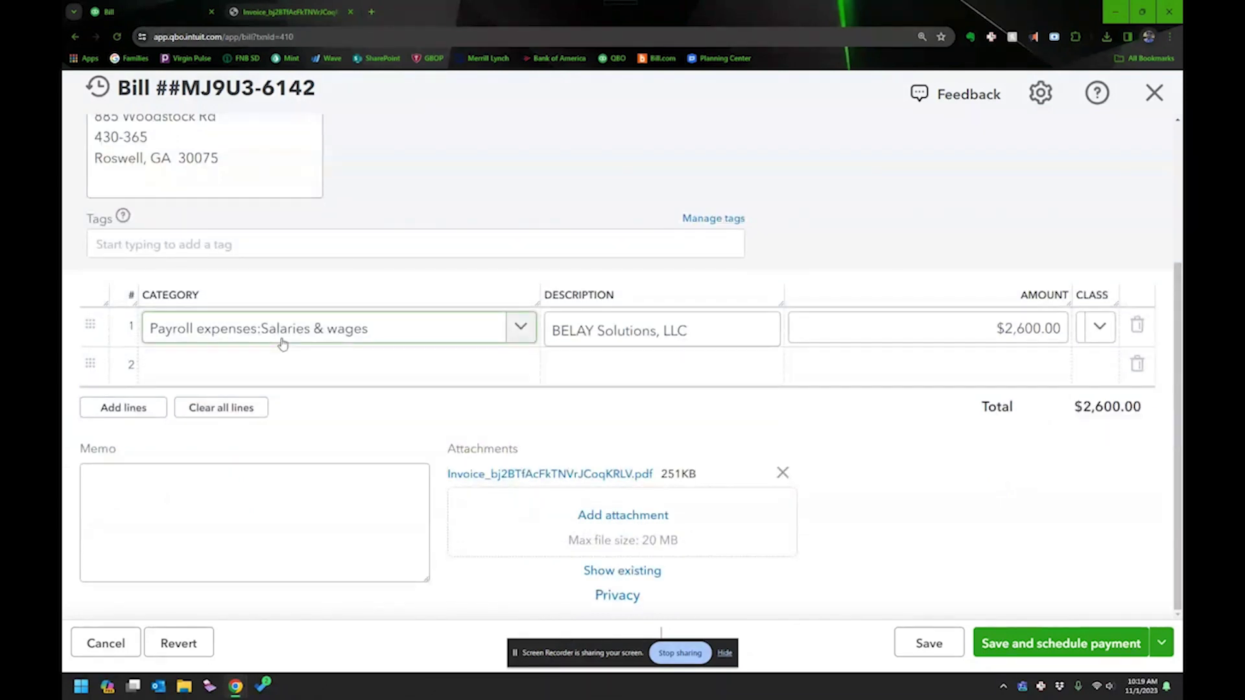
pyautogui.click(347, 335)
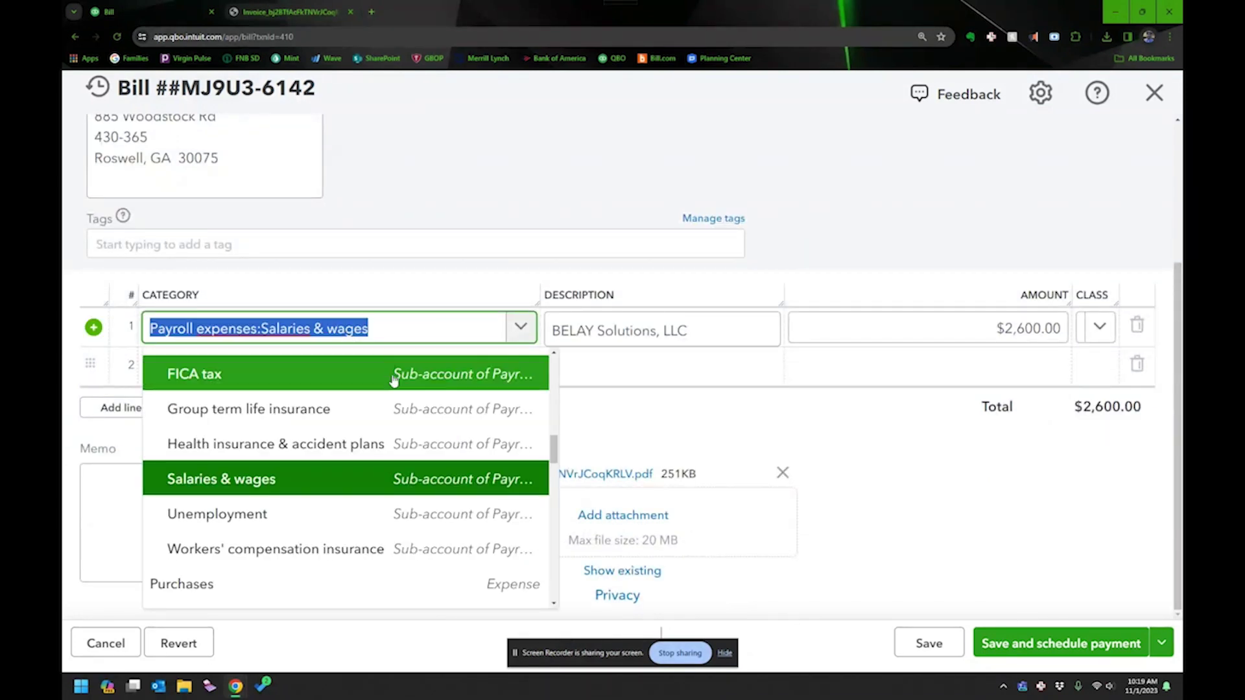
pyautogui.scroll(-2, 358, 483)
pyautogui.scroll(-4, 358, 482)
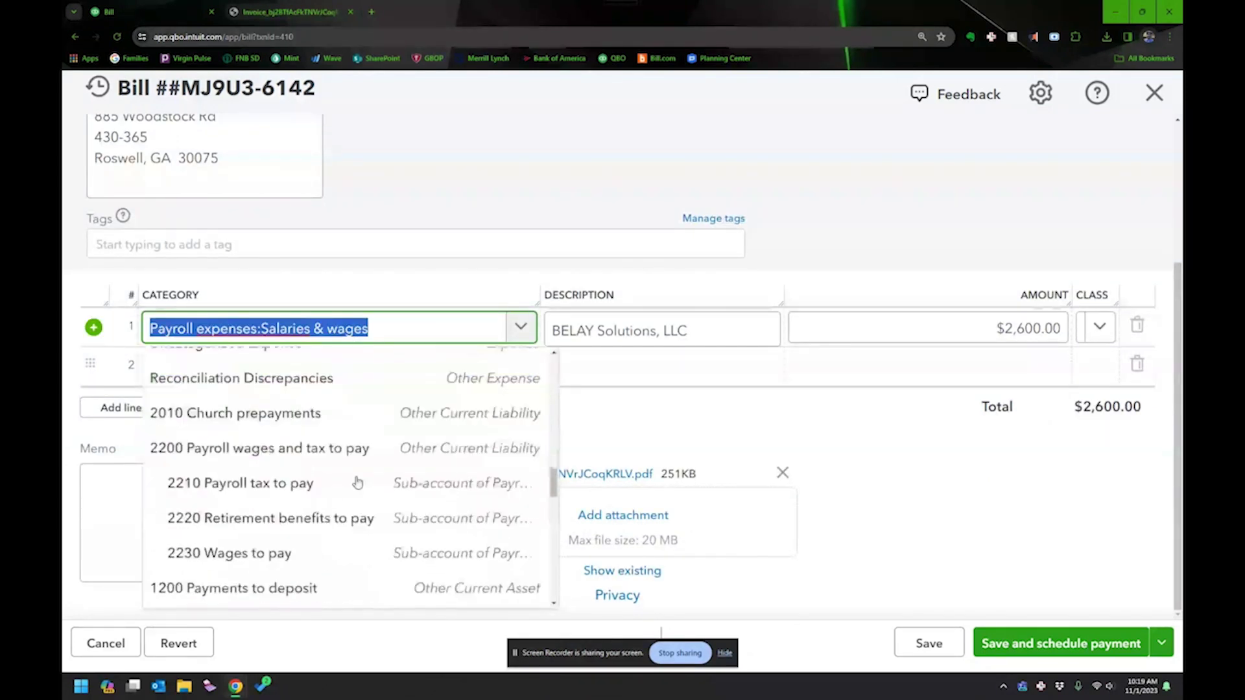
pyautogui.scroll(-10, 357, 482)
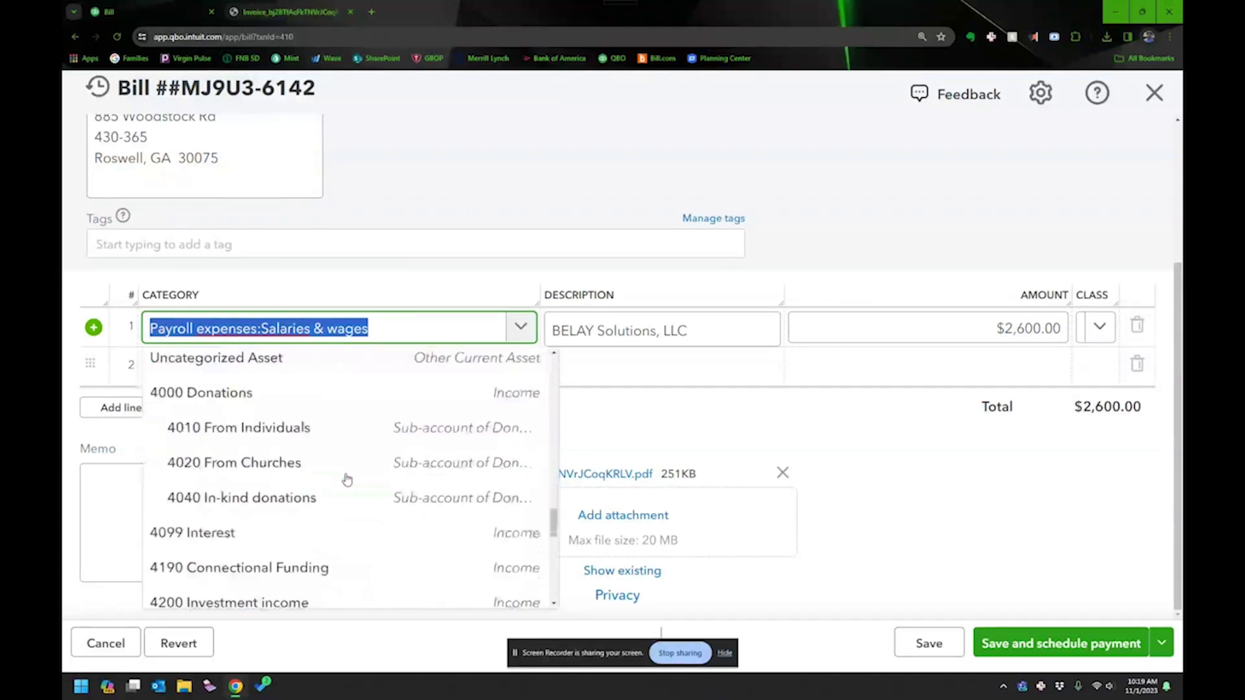
pyautogui.scroll(-3, 341, 490)
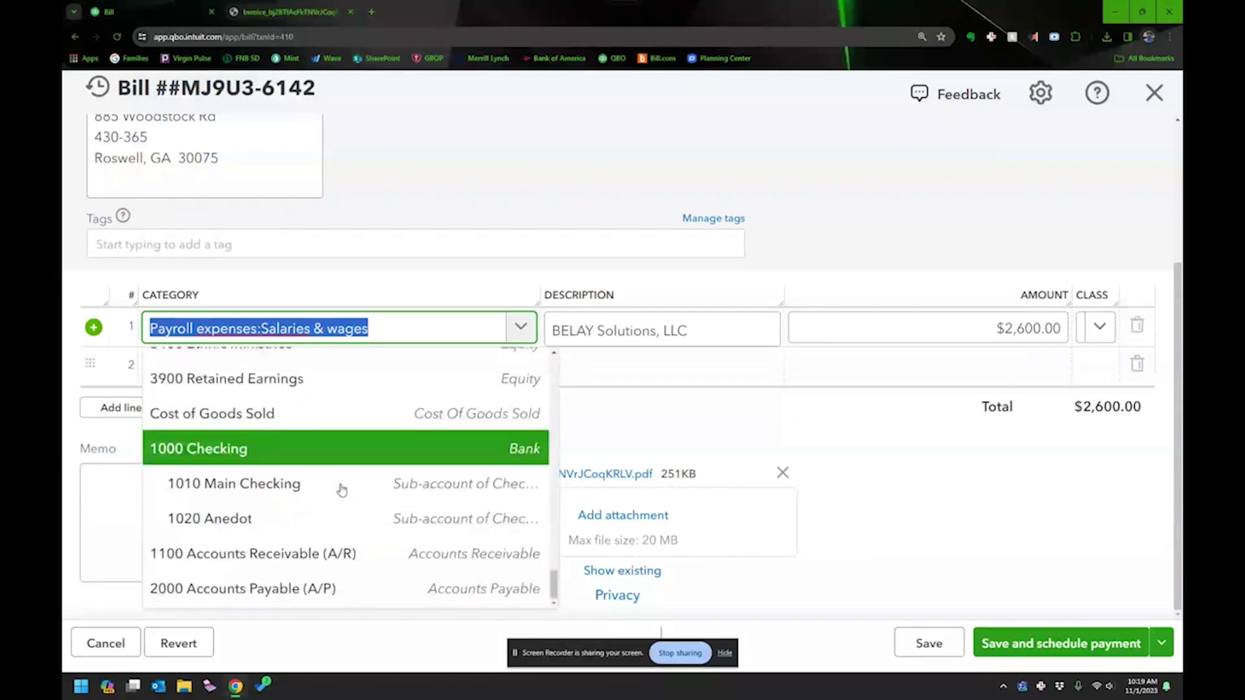
pyautogui.scroll(10, 342, 489)
pyautogui.scroll(10, 342, 490)
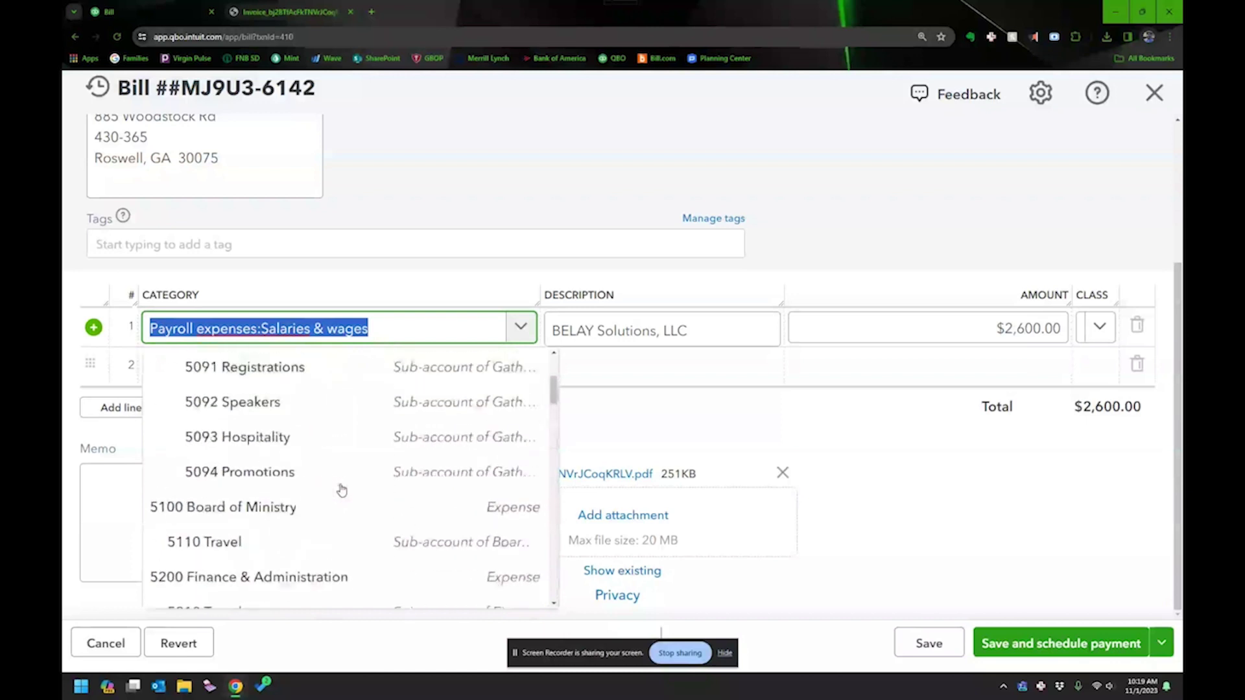
pyautogui.scroll(2, 342, 494)
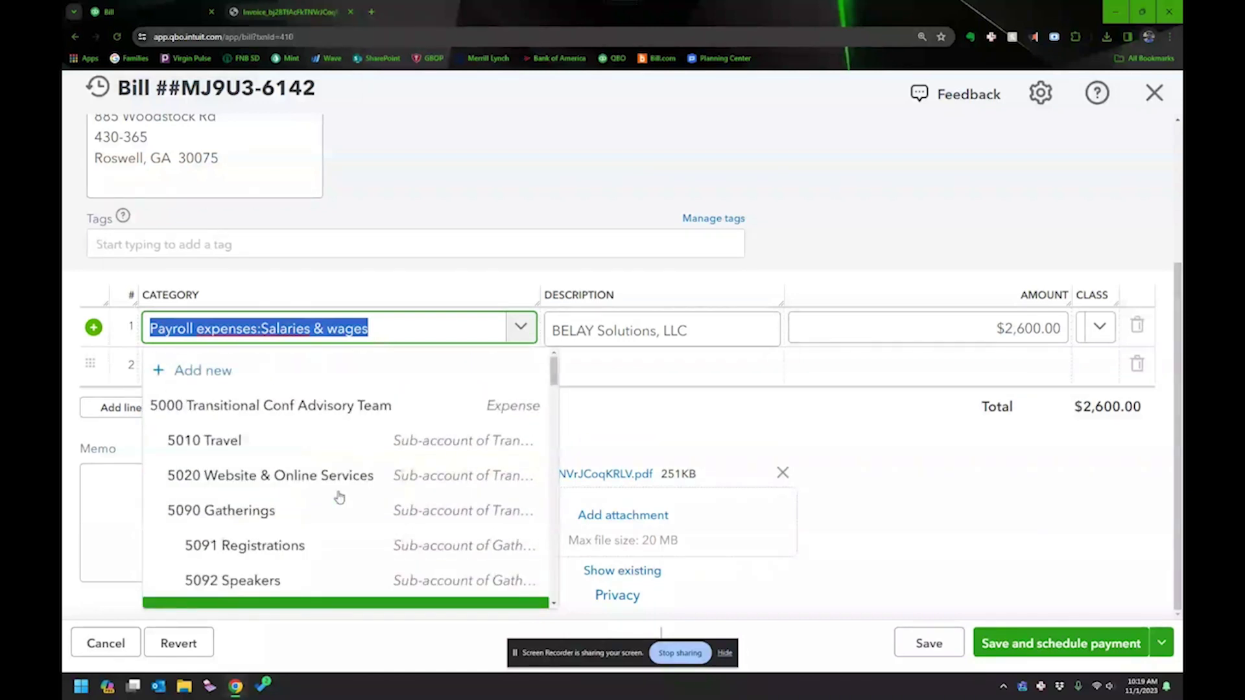
pyautogui.scroll(-5, 338, 496)
pyautogui.scroll(-3, 336, 499)
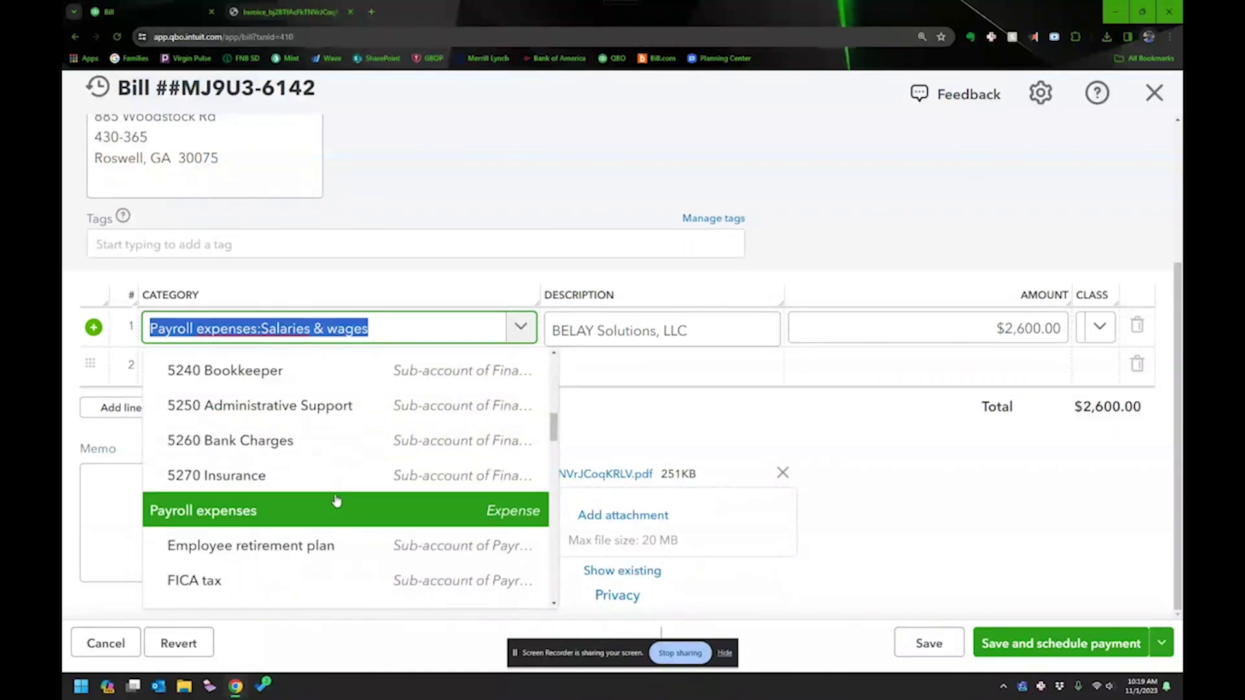
pyautogui.click(324, 416)
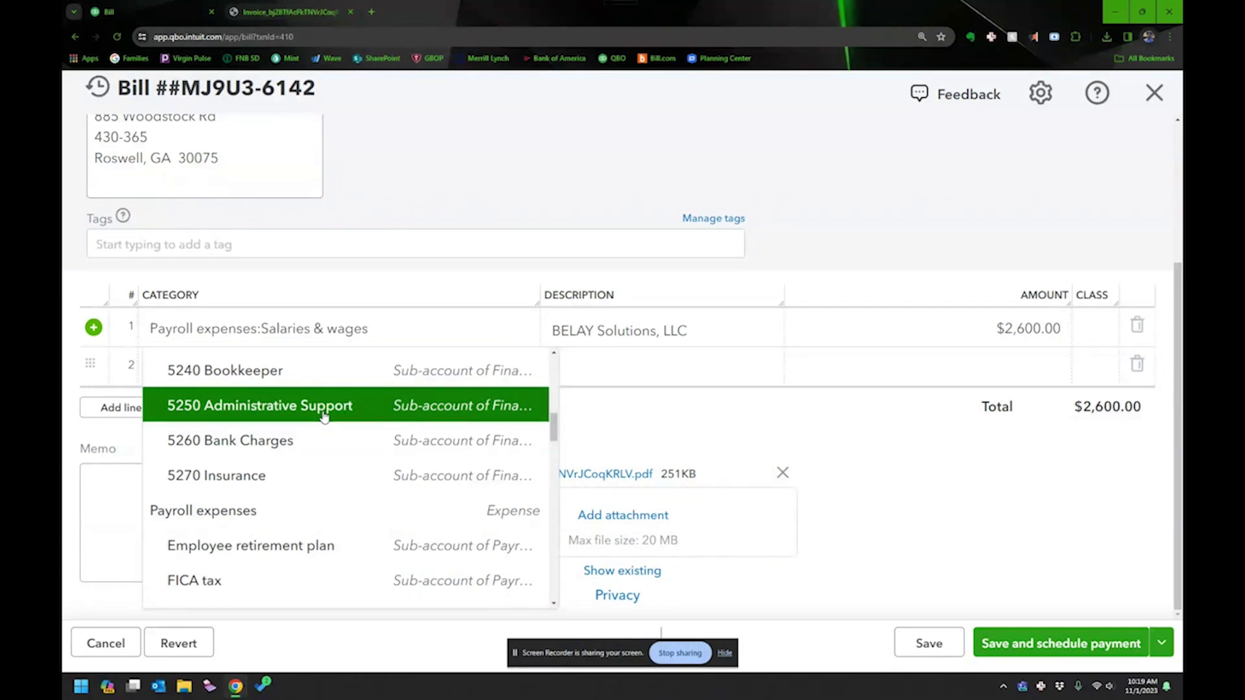
pyautogui.click(325, 416)
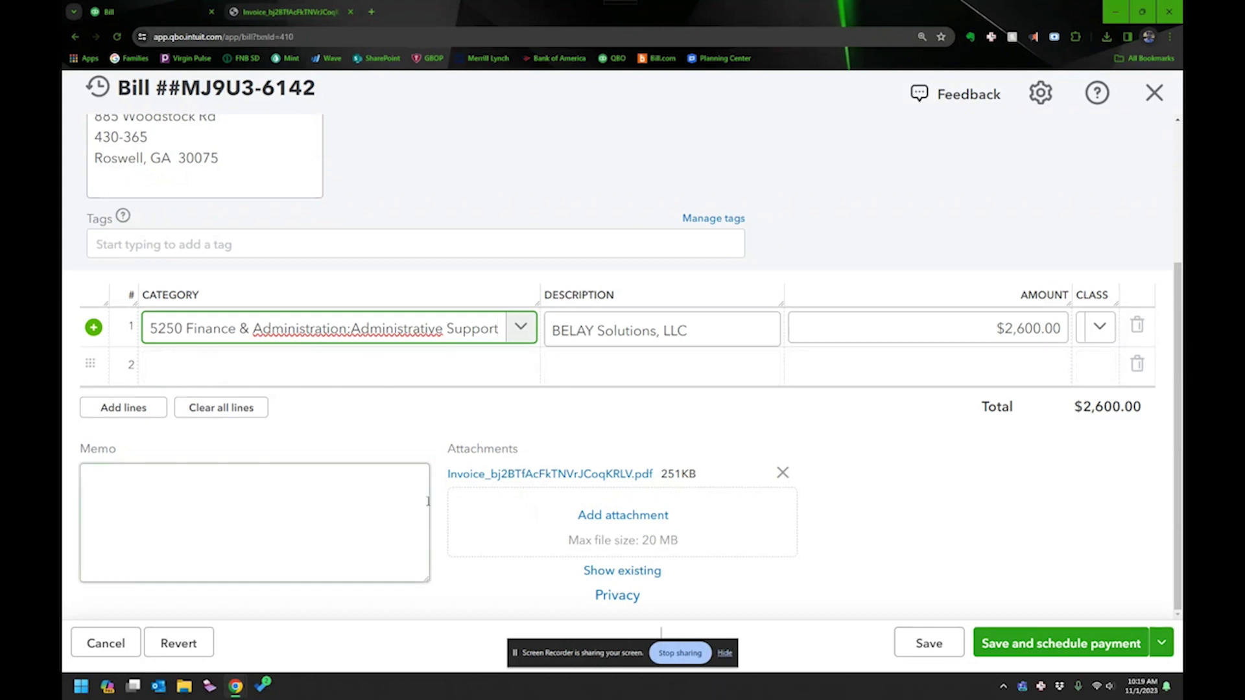
# Save the $2,600.00 bill and schedule its payment.
pyautogui.click(1069, 648)
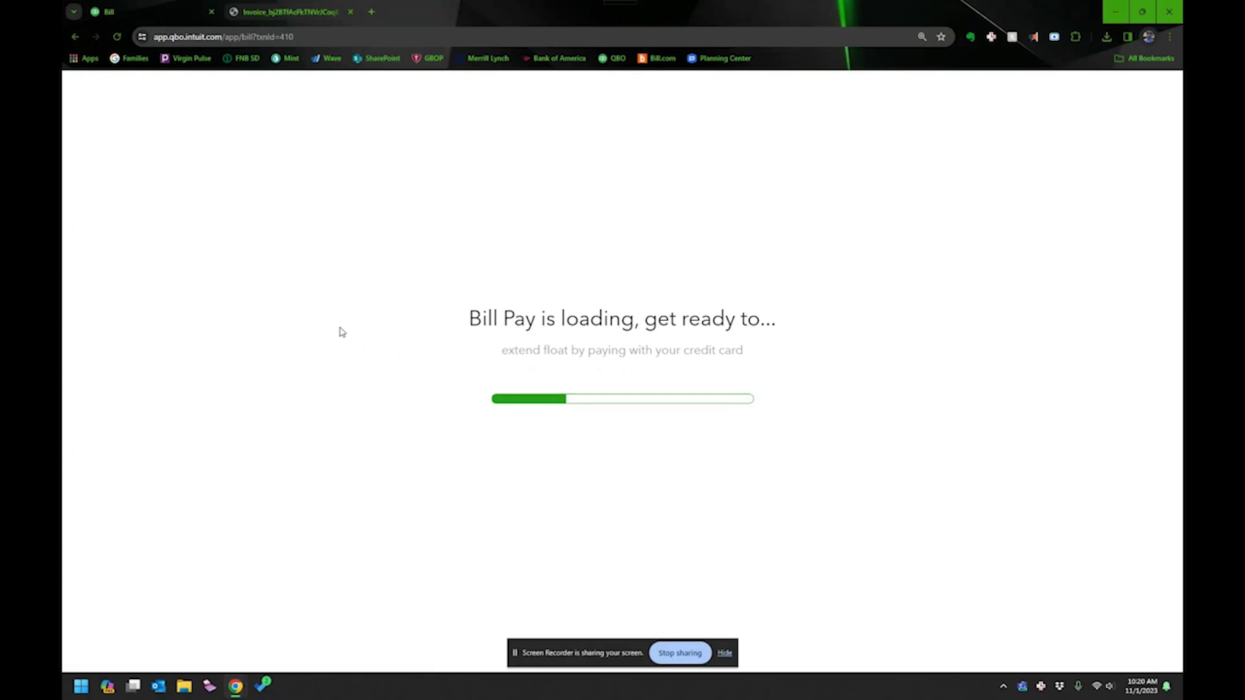
# Load meliopayments.com in the second tab, then return to the BELAY bill payment page.
pyautogui.click(318, 13)
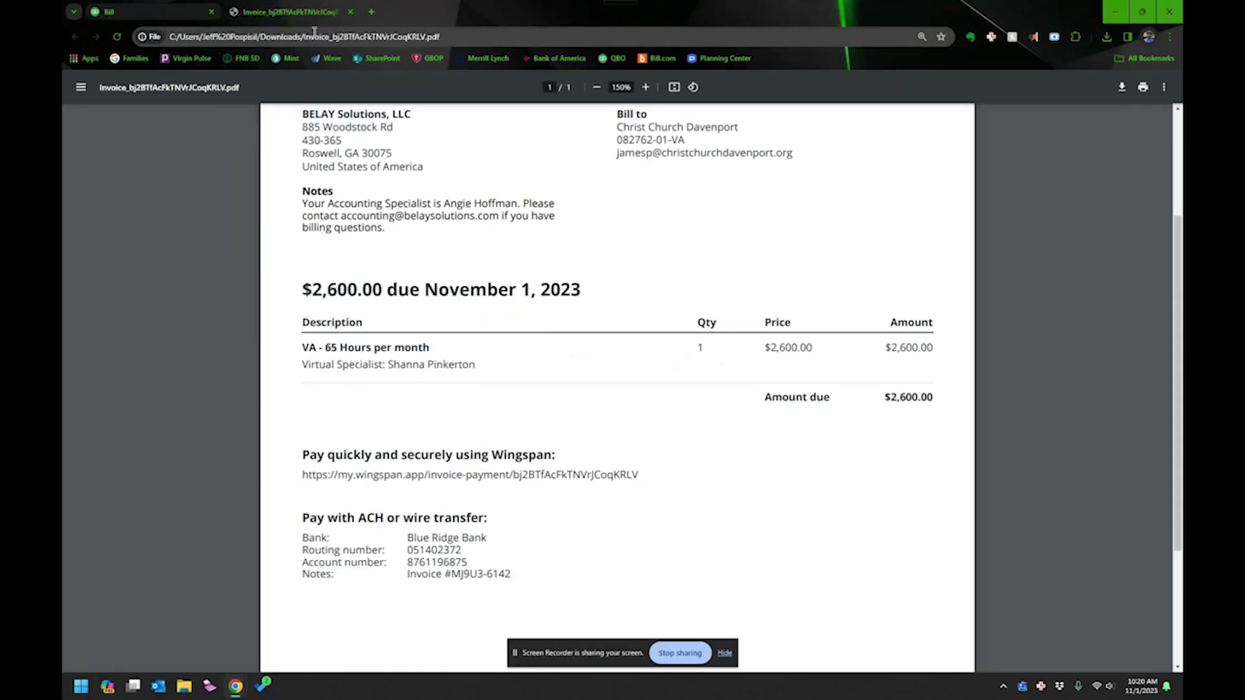
pyautogui.click(314, 37)
pyautogui.write('meliopayments.com')
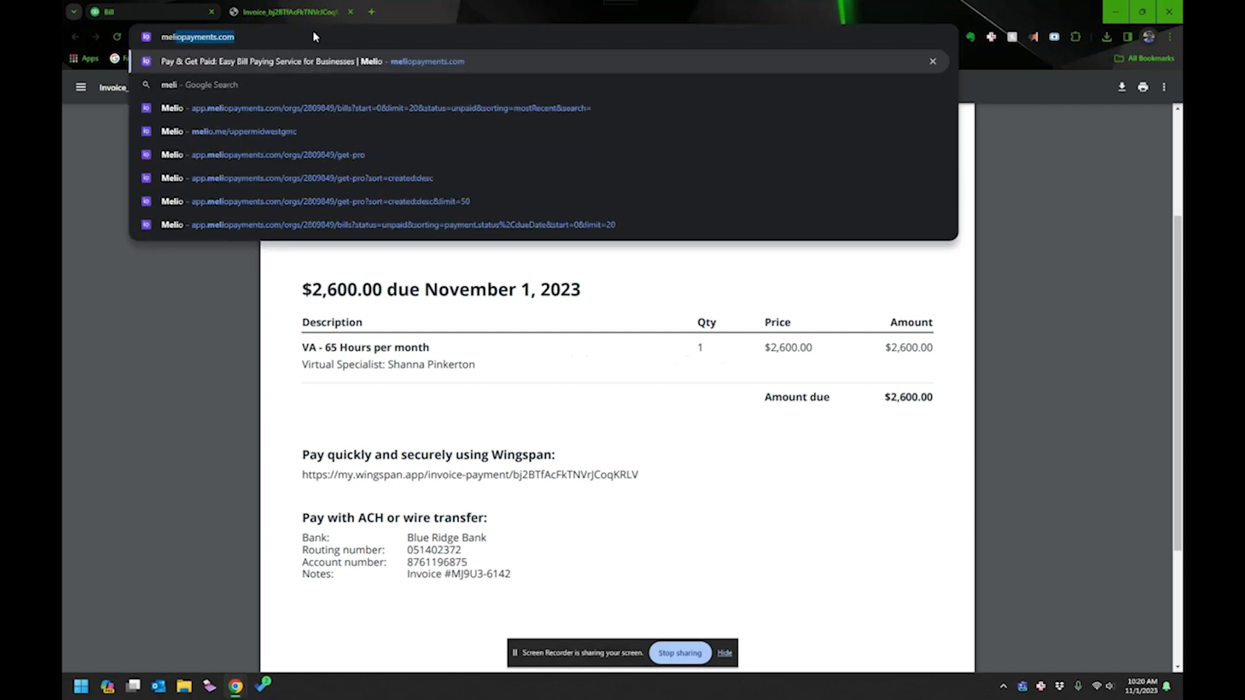
pyautogui.press('Return')
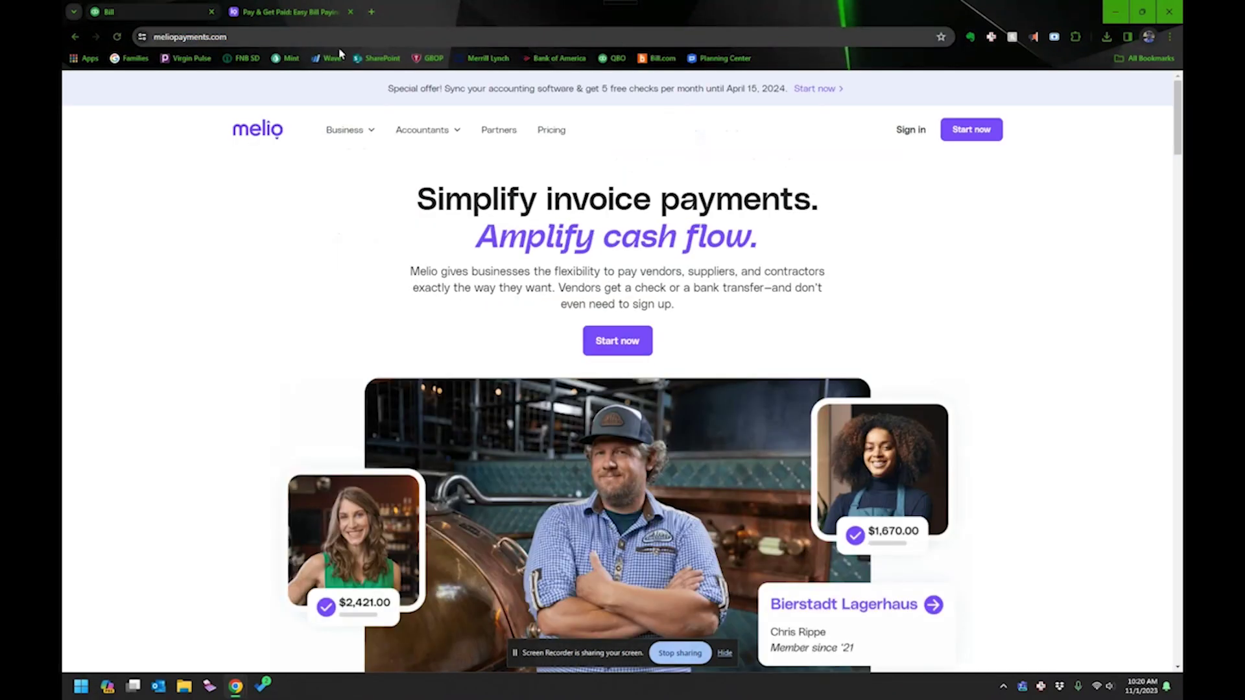
pyautogui.click(162, 9)
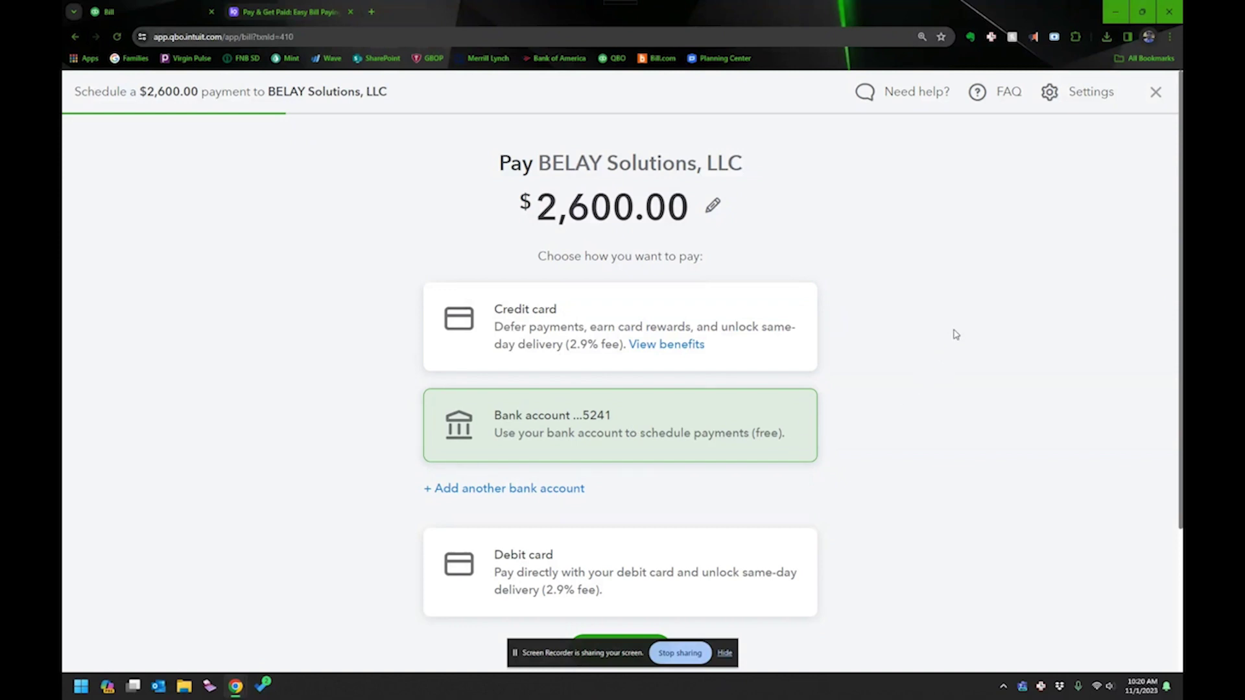
# Pay BELAY Solutions, LLC from the bank account and continue.
pyautogui.scroll(-2, 894, 357)
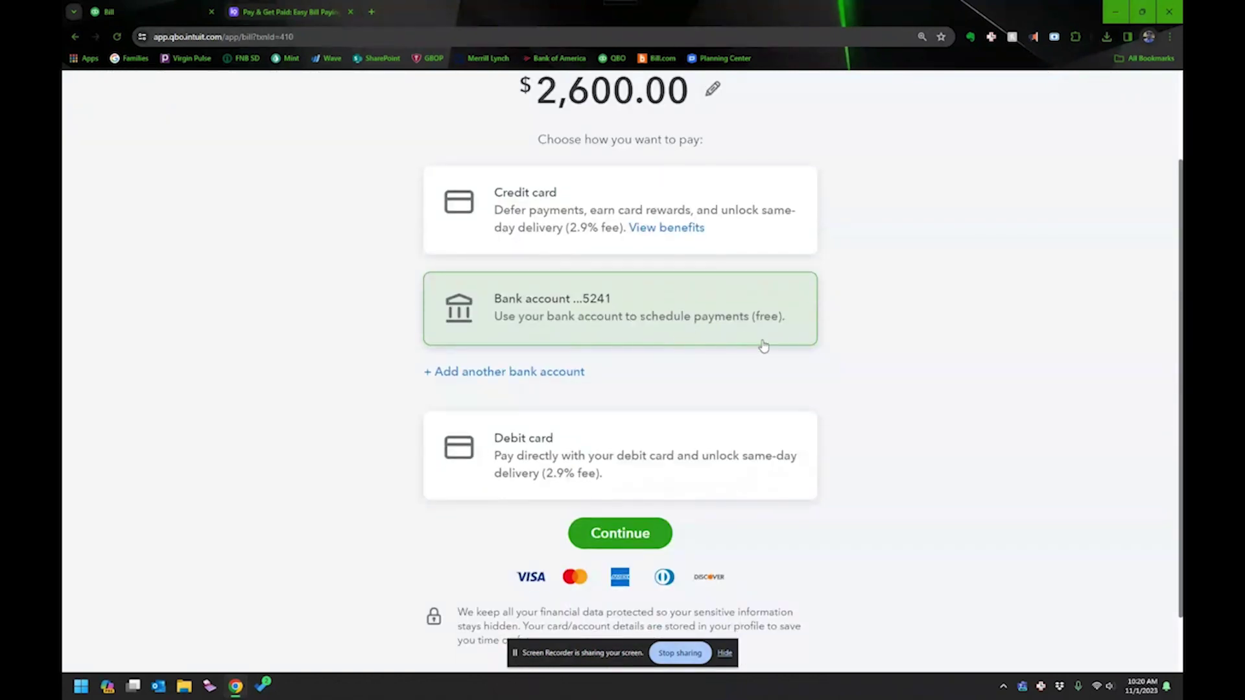
pyautogui.click(609, 535)
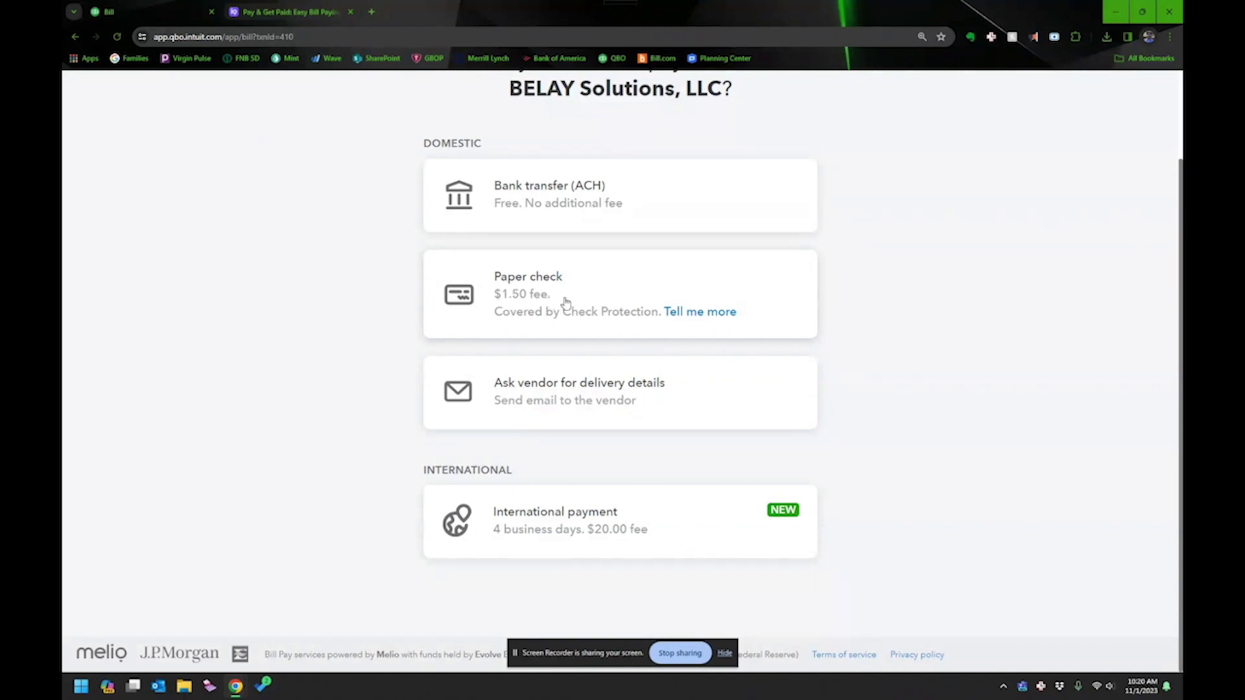
# Choose bank transfer (ACH) delivery and save BELAY's routing and account details.
pyautogui.click(583, 197)
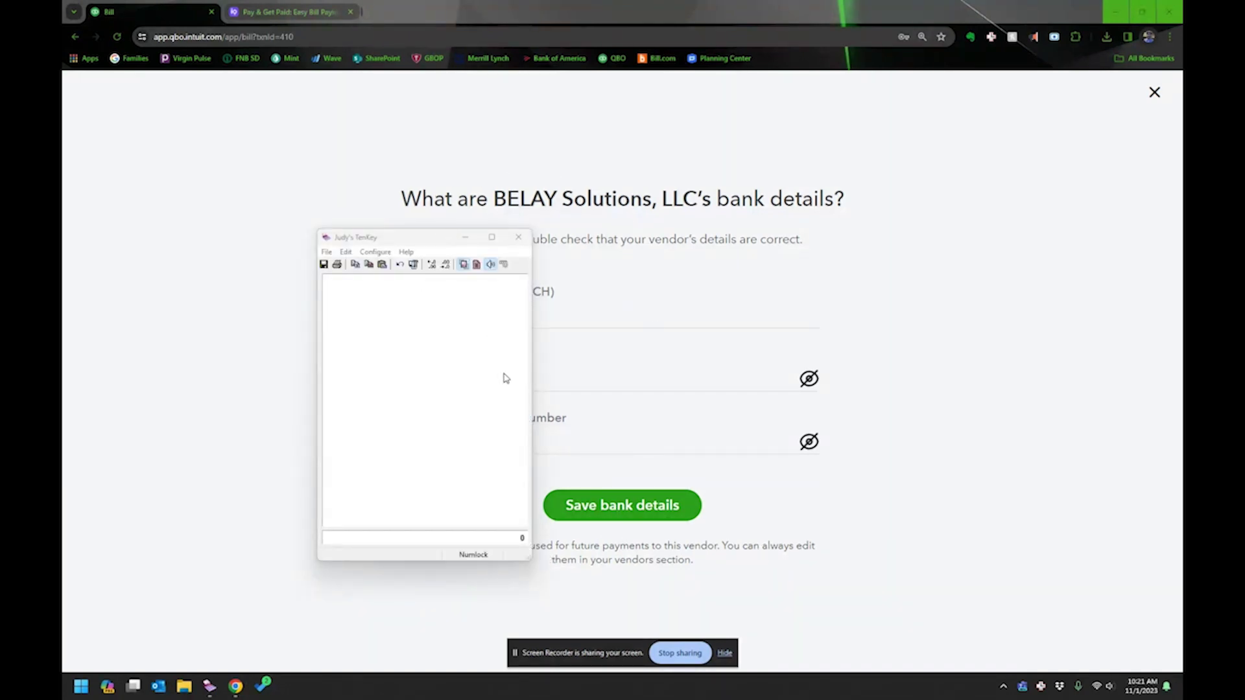
pyautogui.click(617, 513)
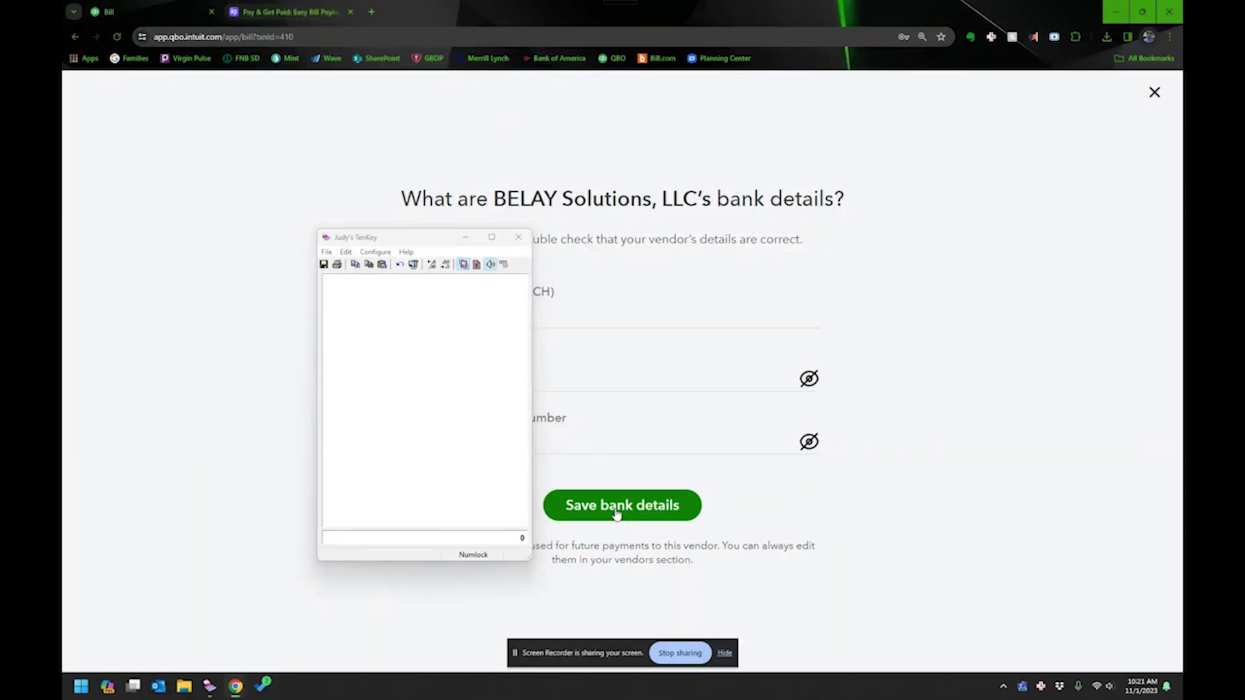
pyautogui.click(617, 513)
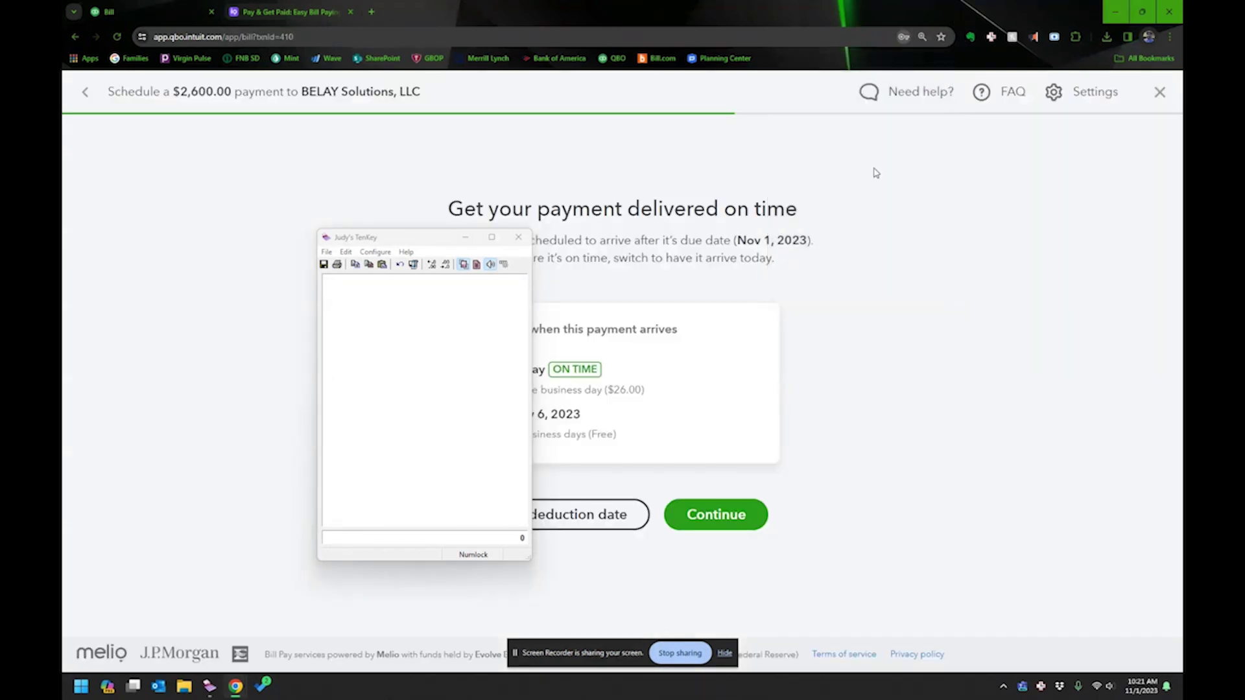
# Accept the free Nov 6, 2023 delivery date and keep the invoice number memo.
pyautogui.click(410, 259)
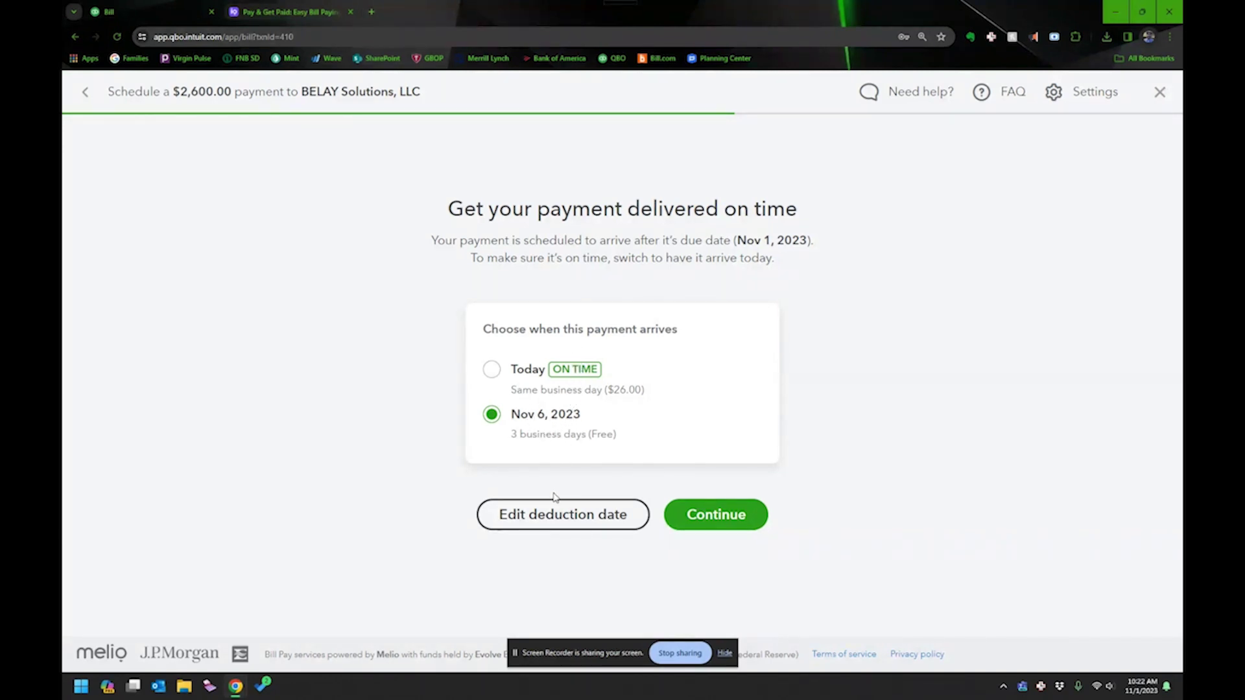
pyautogui.click(712, 515)
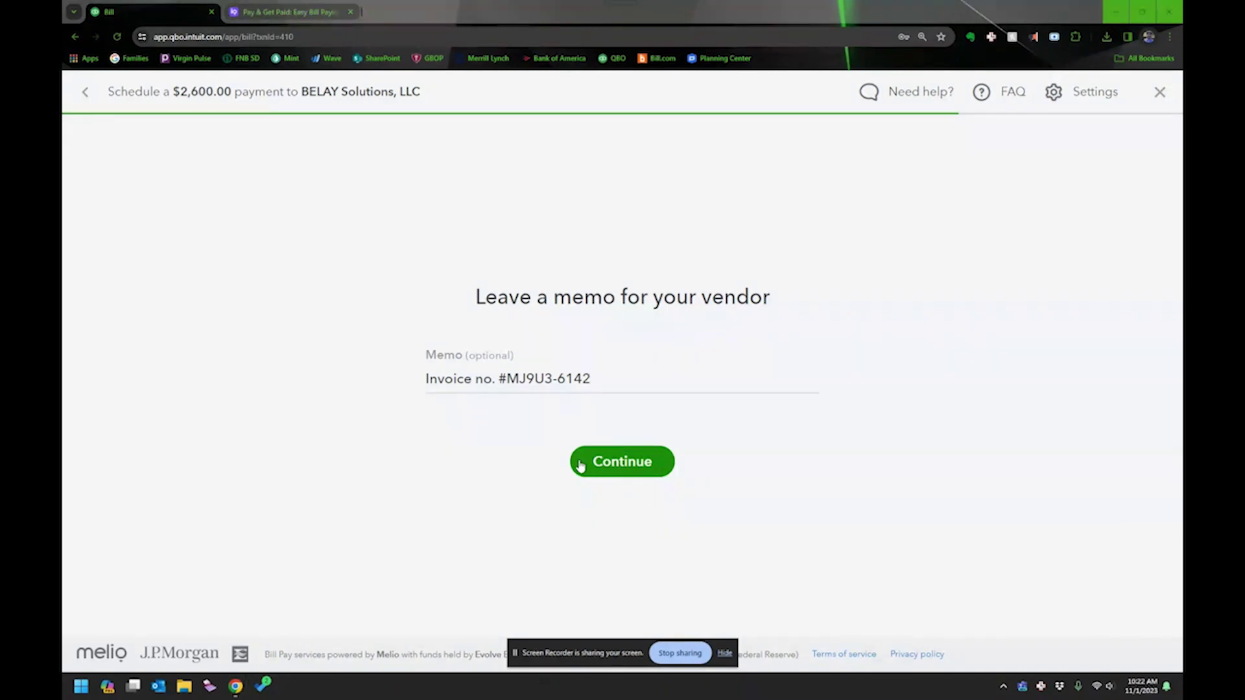
pyautogui.click(616, 467)
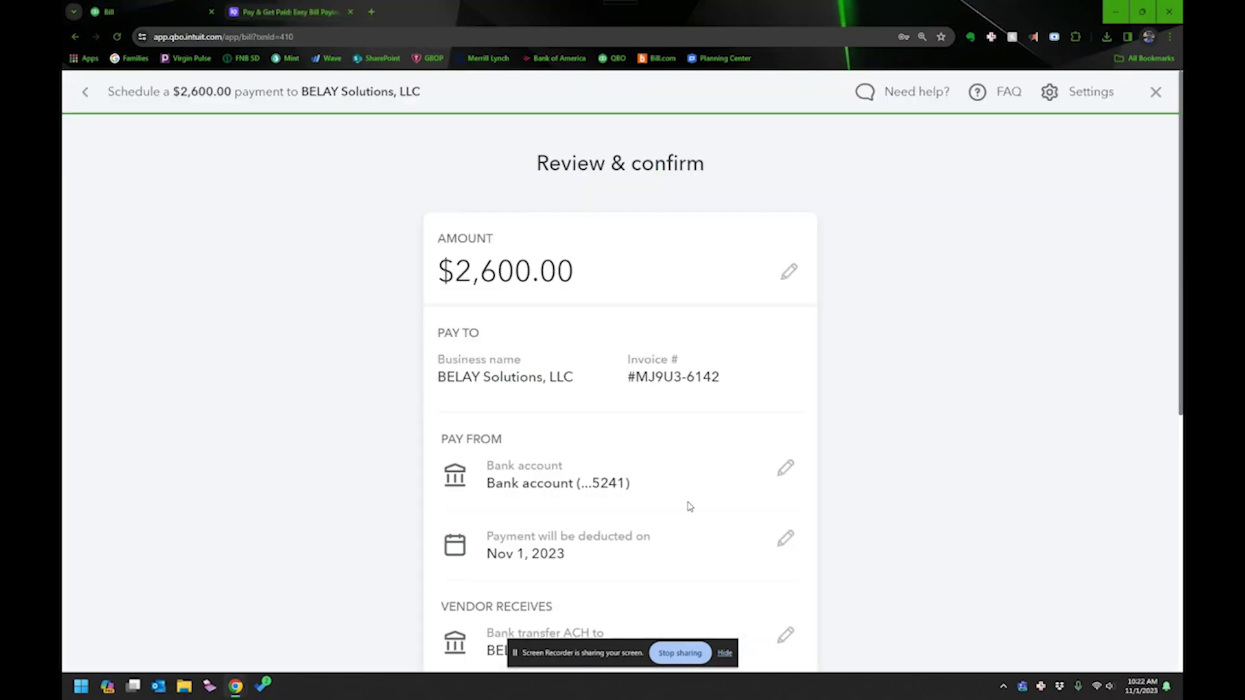
# Review and confirm the $2,600.00 ACH payment scheduled for Nov 1, 2023.
pyautogui.scroll(-4, 840, 399)
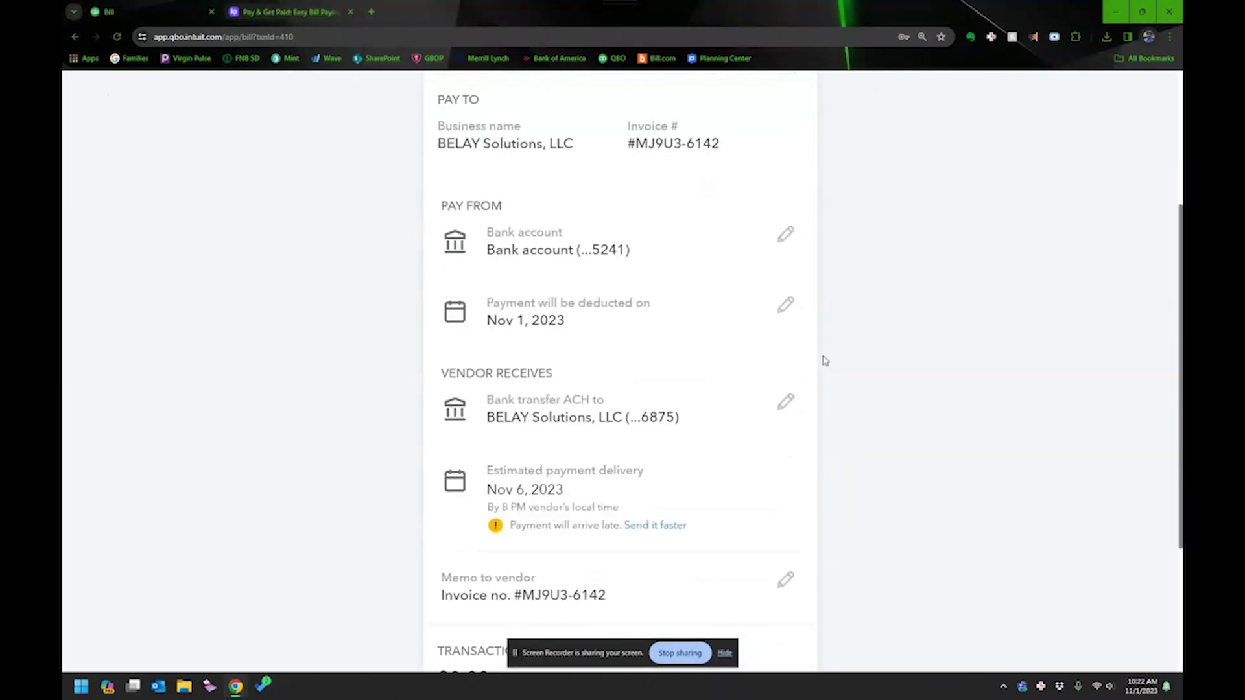
pyautogui.scroll(4, 824, 362)
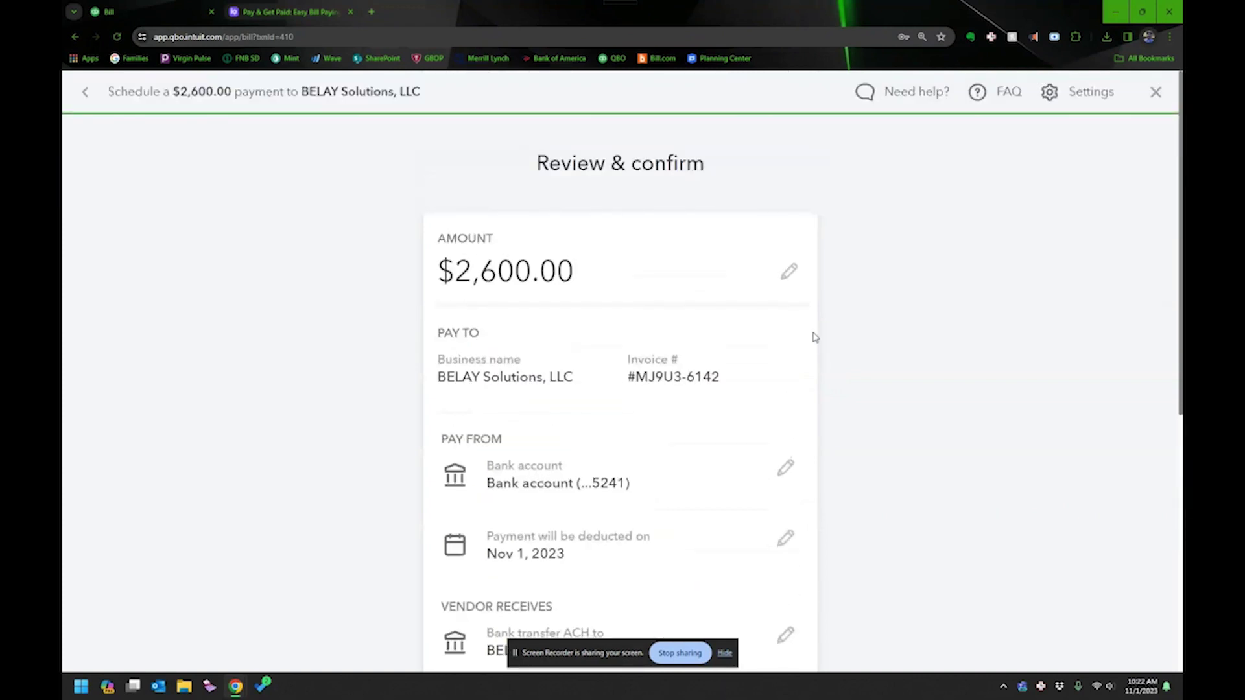
pyautogui.scroll(-4, 815, 338)
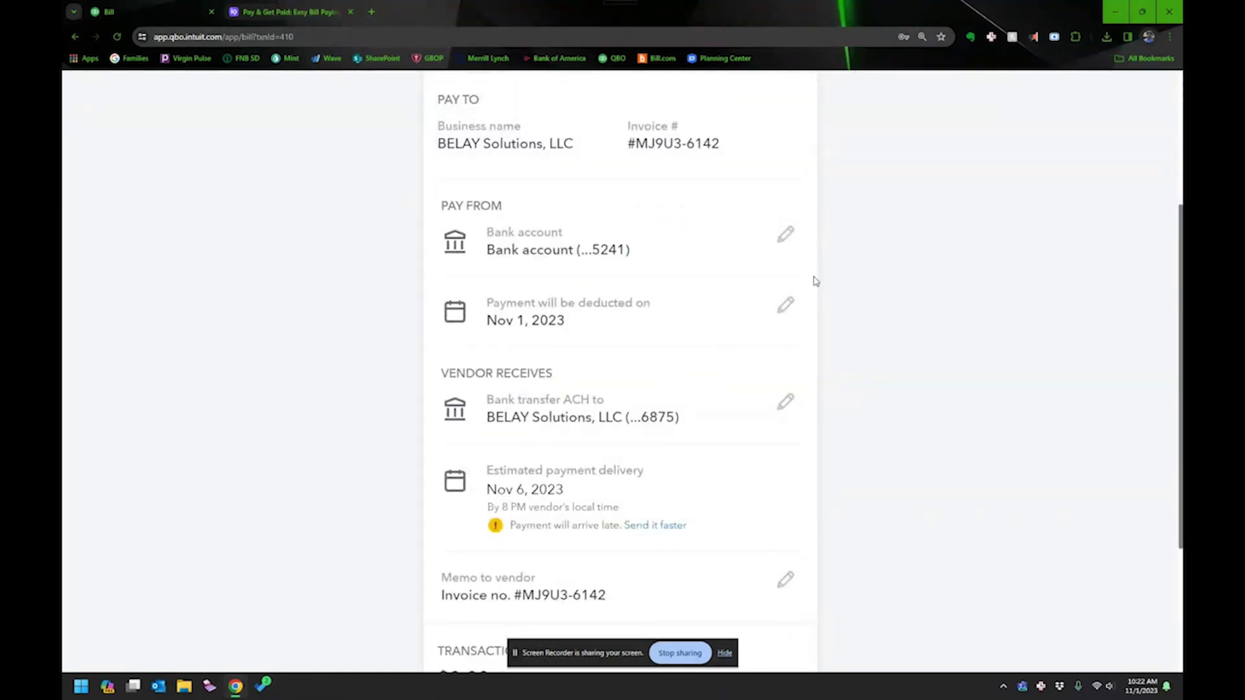
pyautogui.scroll(-2, 815, 280)
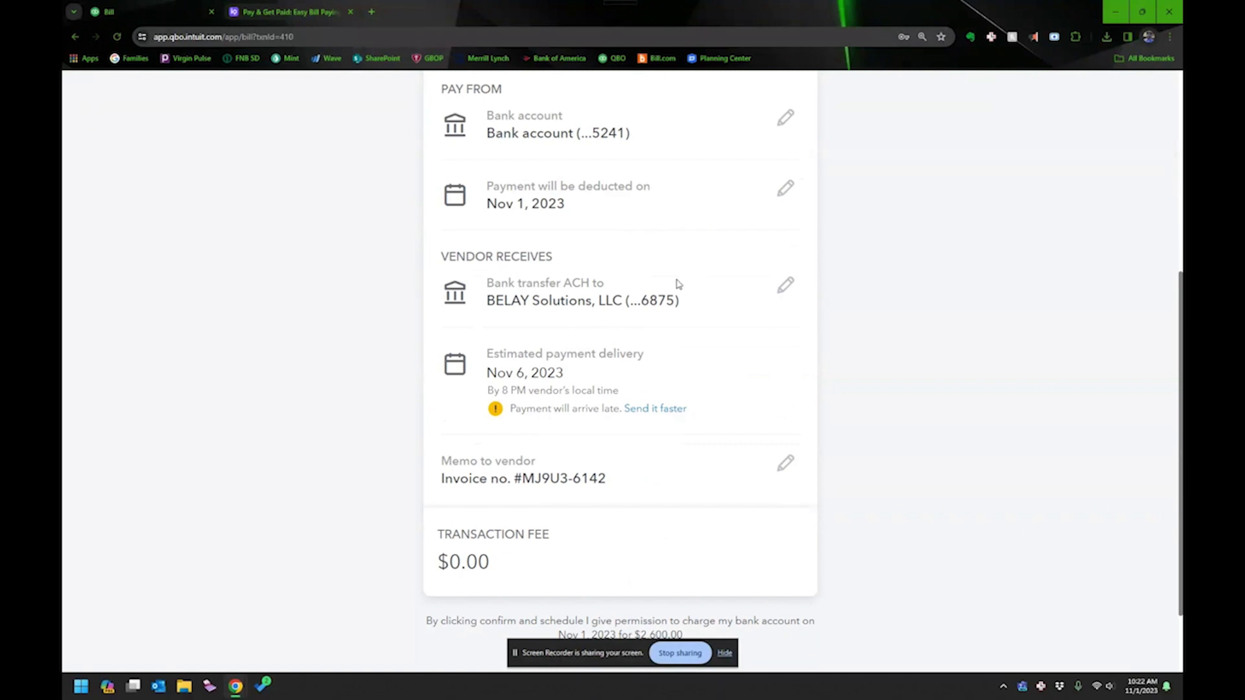
pyautogui.scroll(-2, 622, 363)
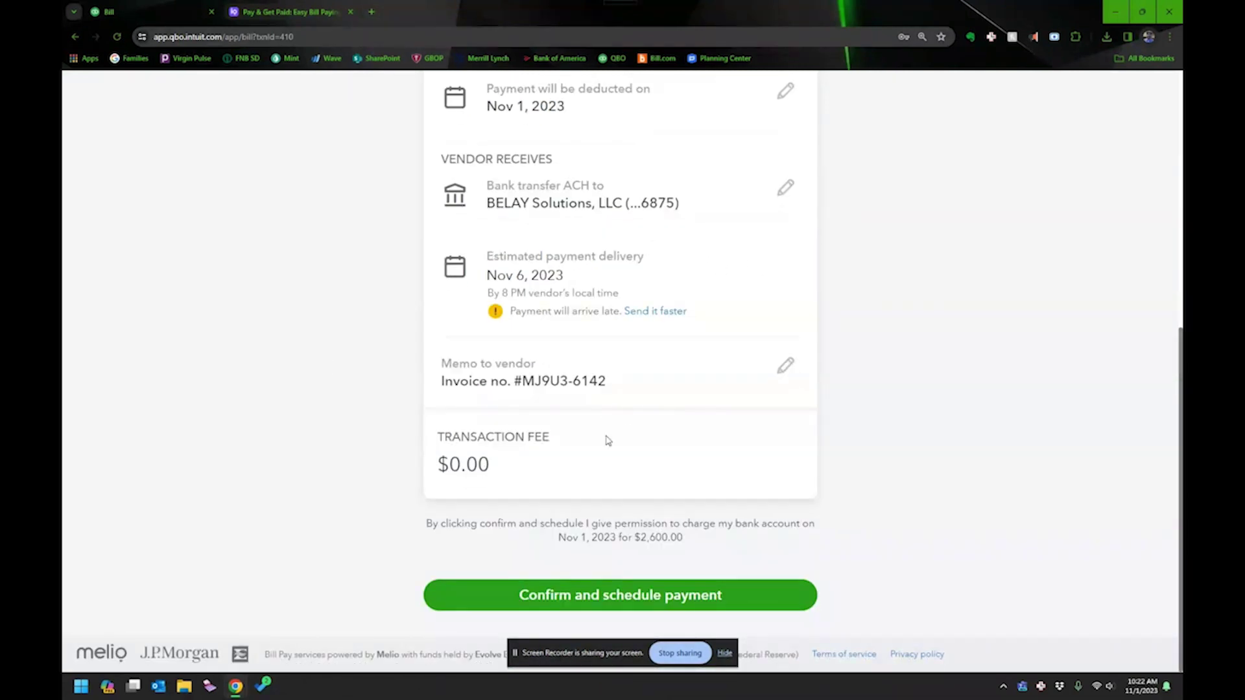
pyautogui.click(622, 596)
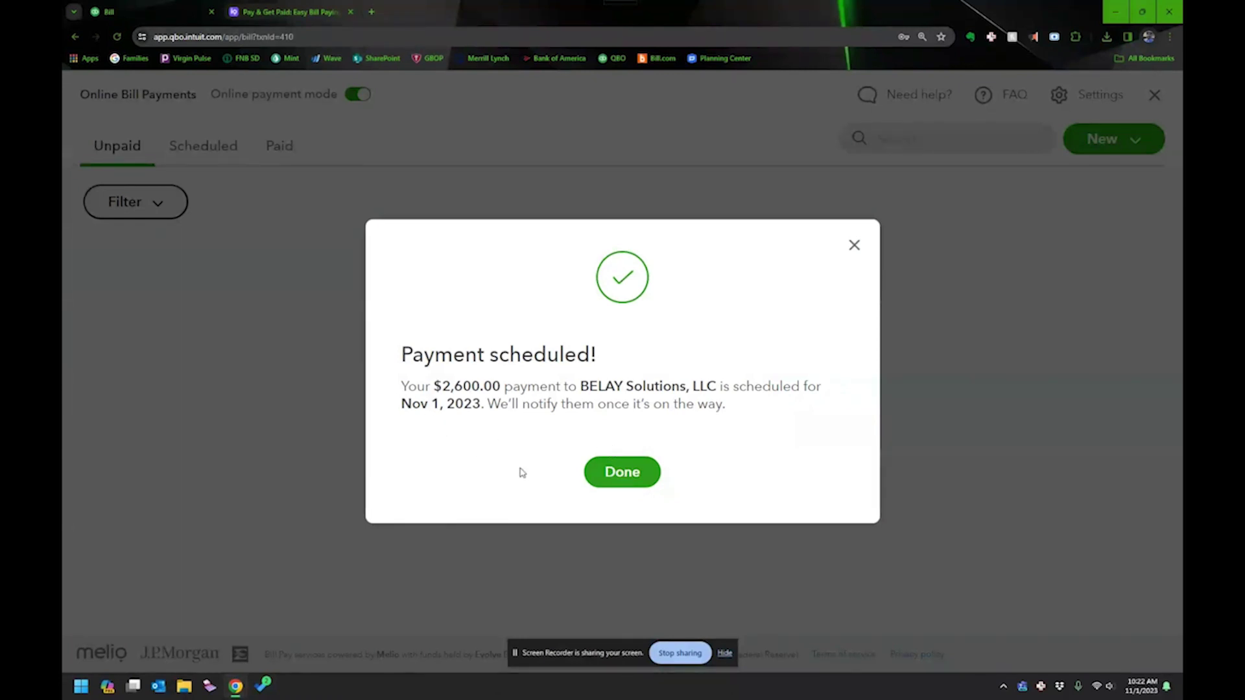
# Close the confirmation, check the Scheduled and Paid payment lists, then switch to Melio.
pyautogui.click(623, 474)
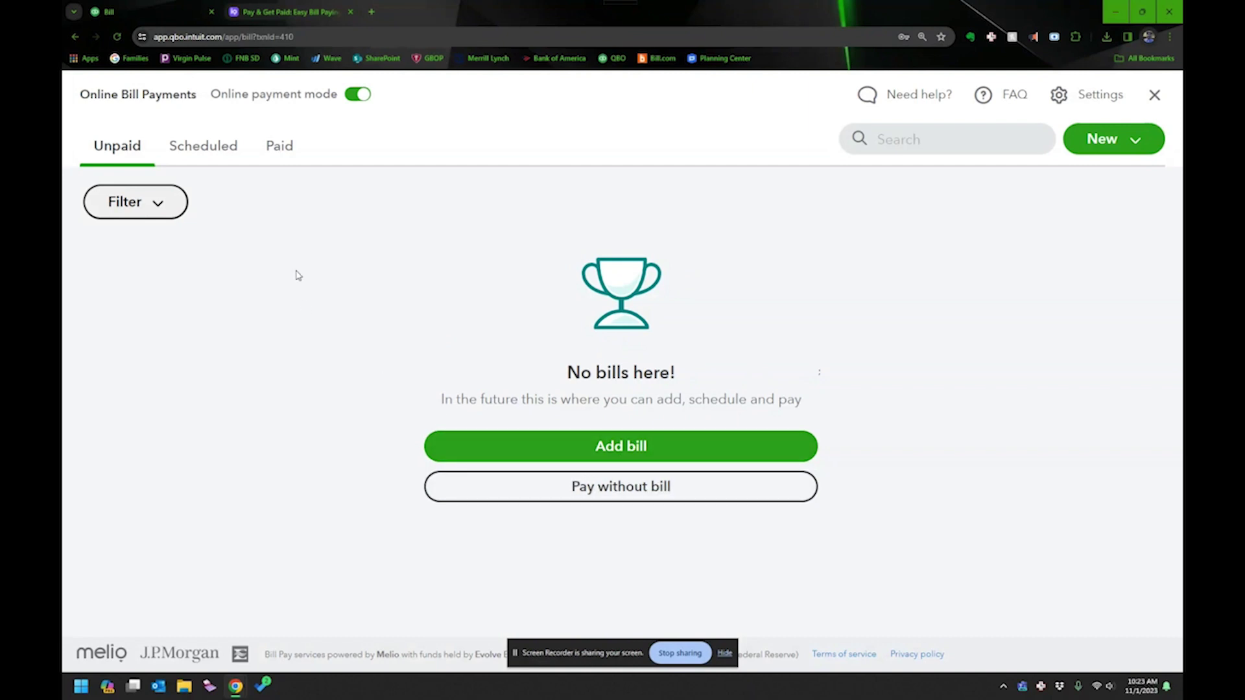
pyautogui.click(206, 155)
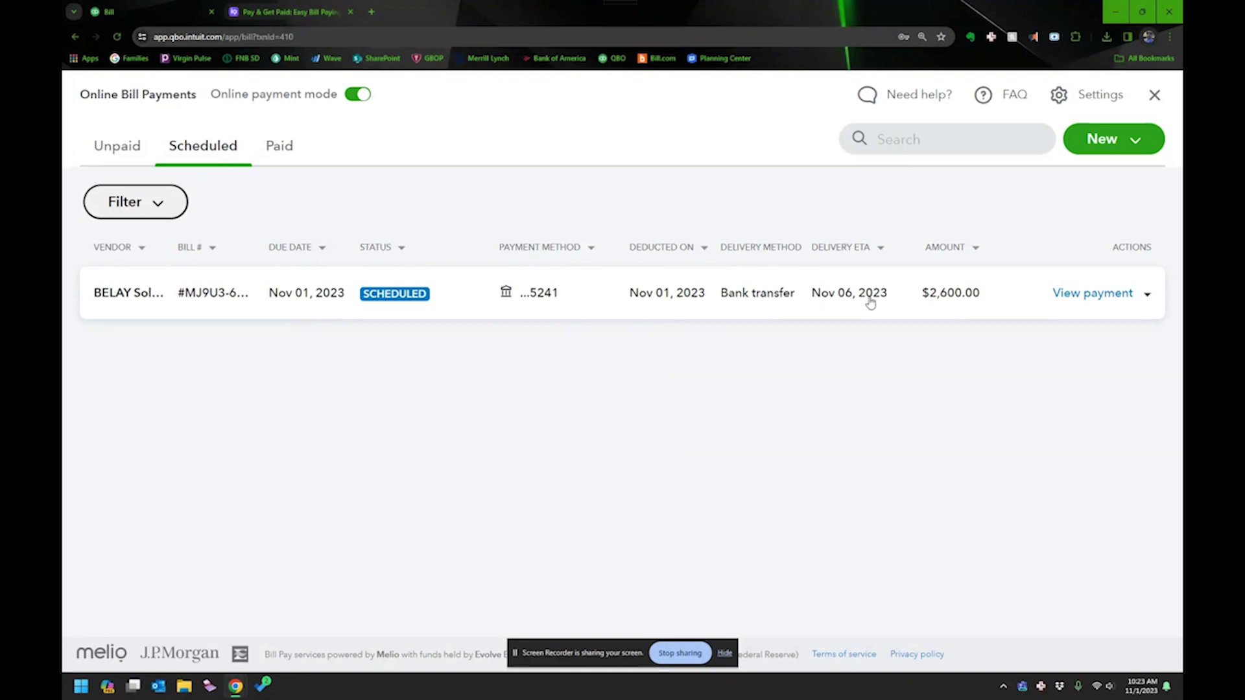
pyautogui.click(285, 145)
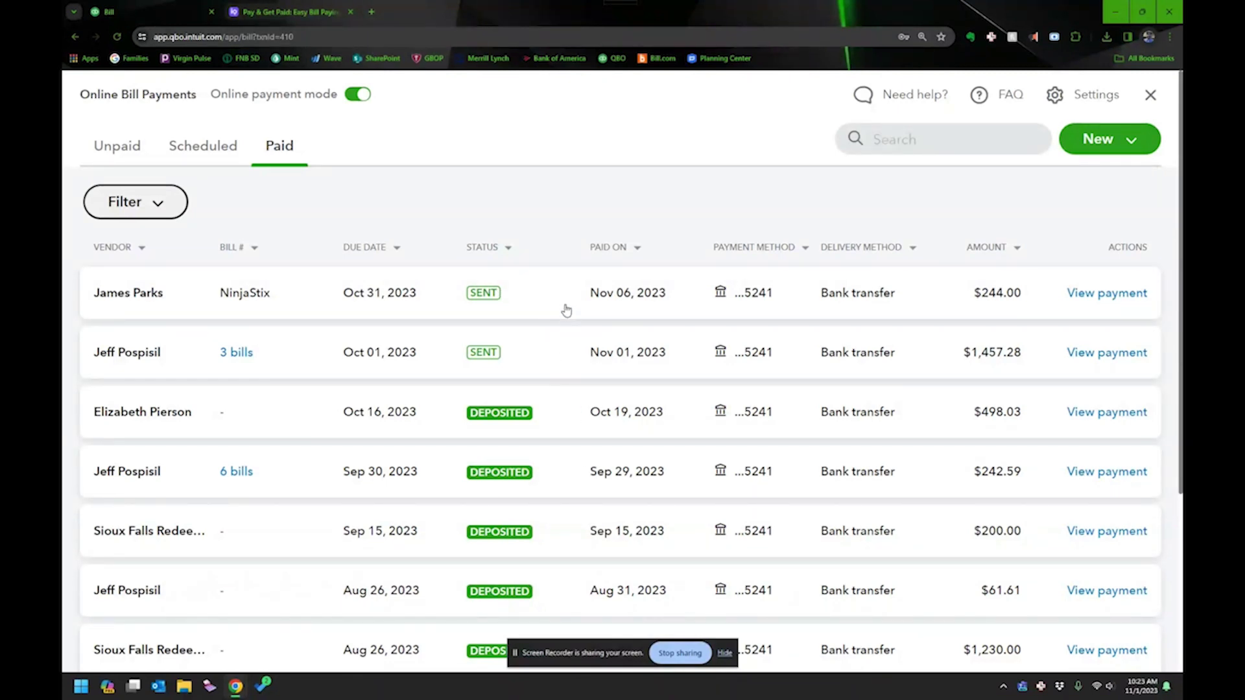
pyautogui.scroll(-1, 566, 311)
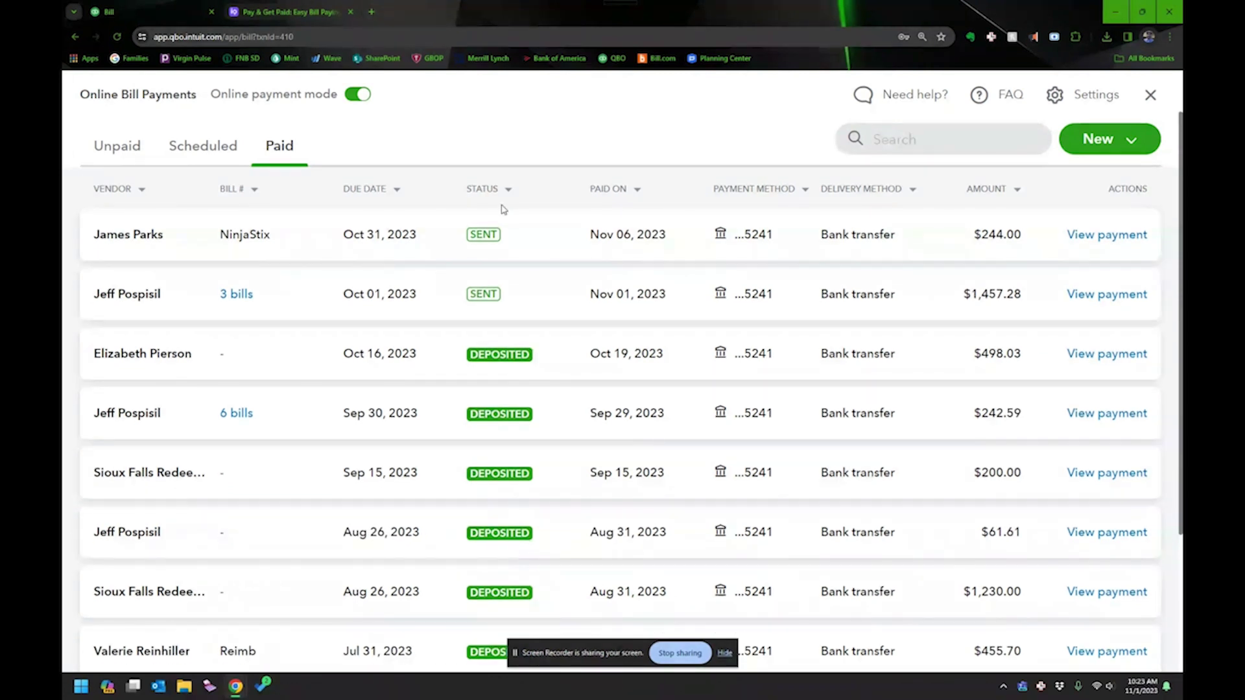
pyautogui.scroll(1, 503, 209)
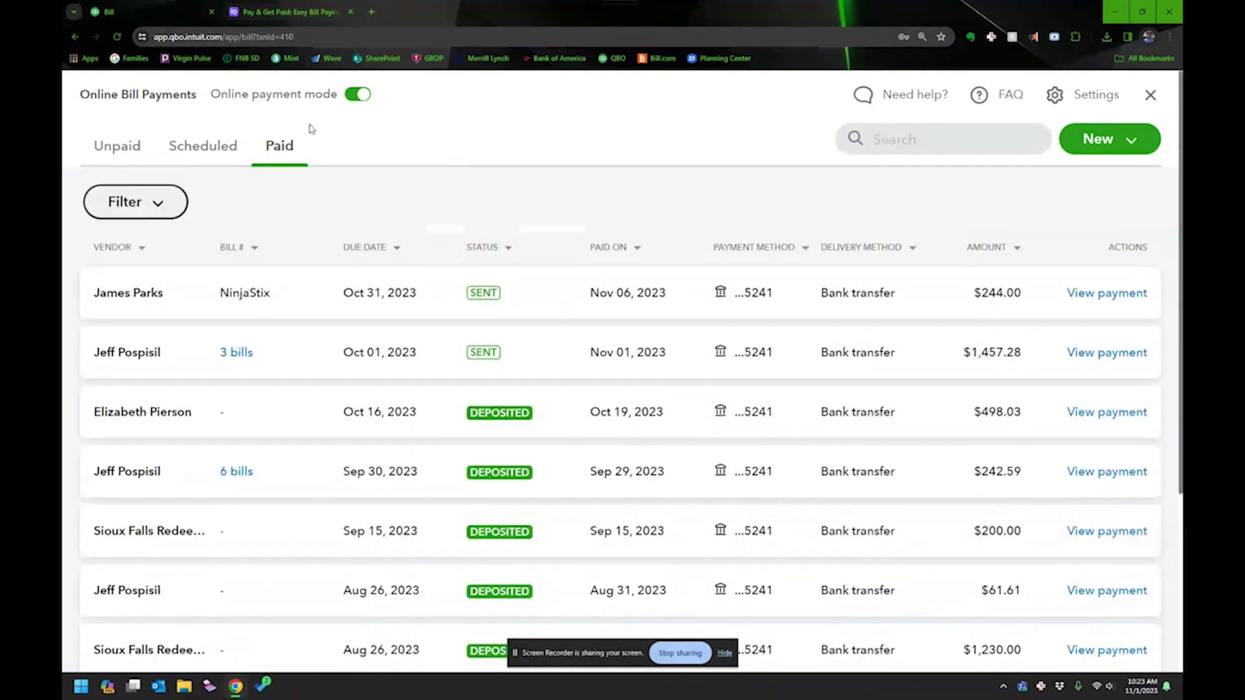
pyautogui.click(282, 15)
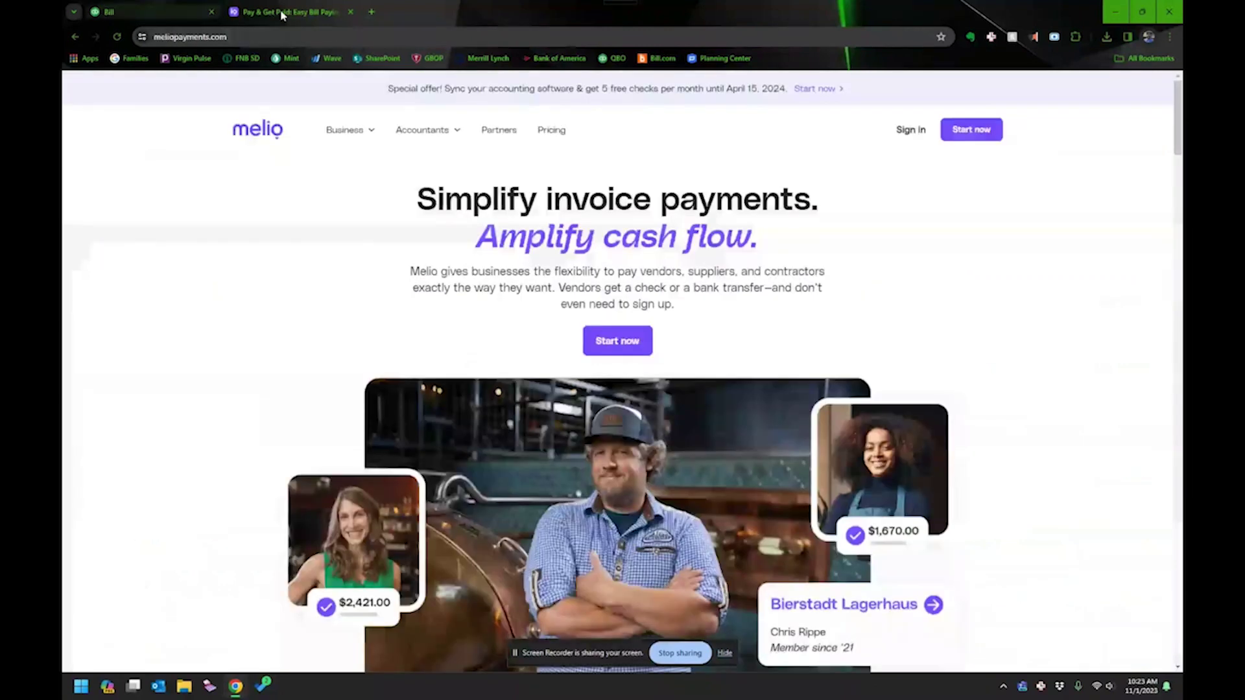
# Zoom in, sign in to Melio, and open the Vendors list.
pyautogui.moveTo(345, 130)
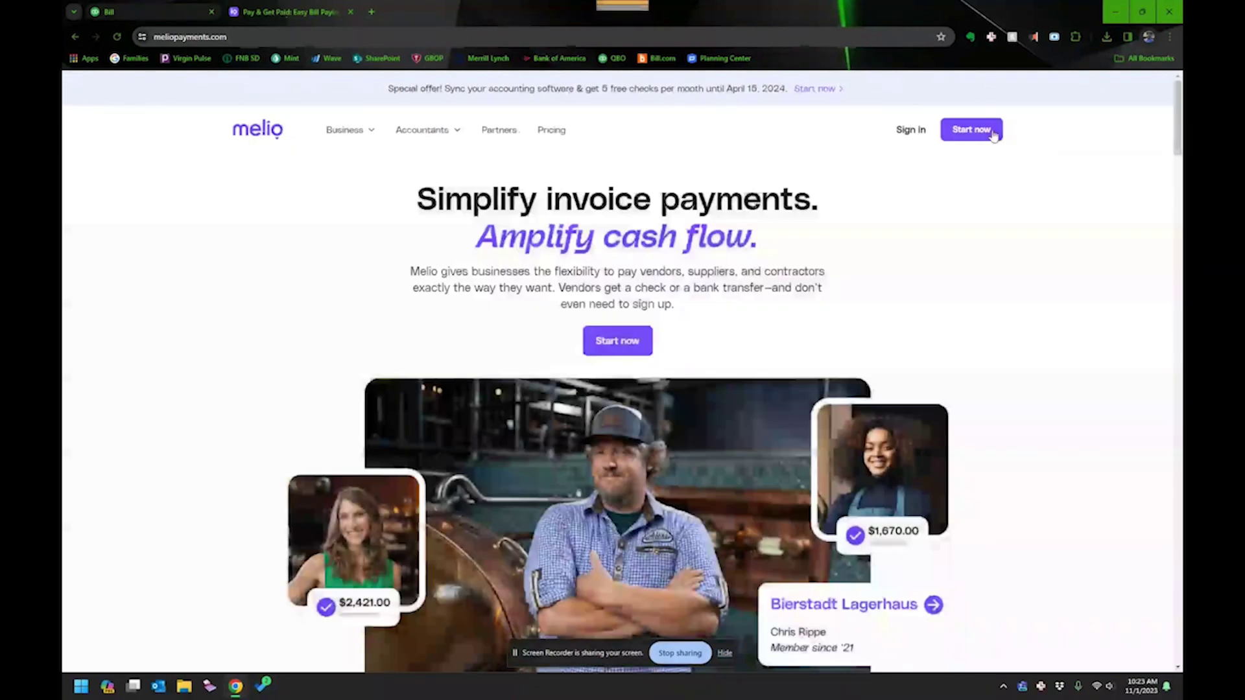
pyautogui.hotkey('ctrl', '+')
pyautogui.hotkey('ctrl', '+')
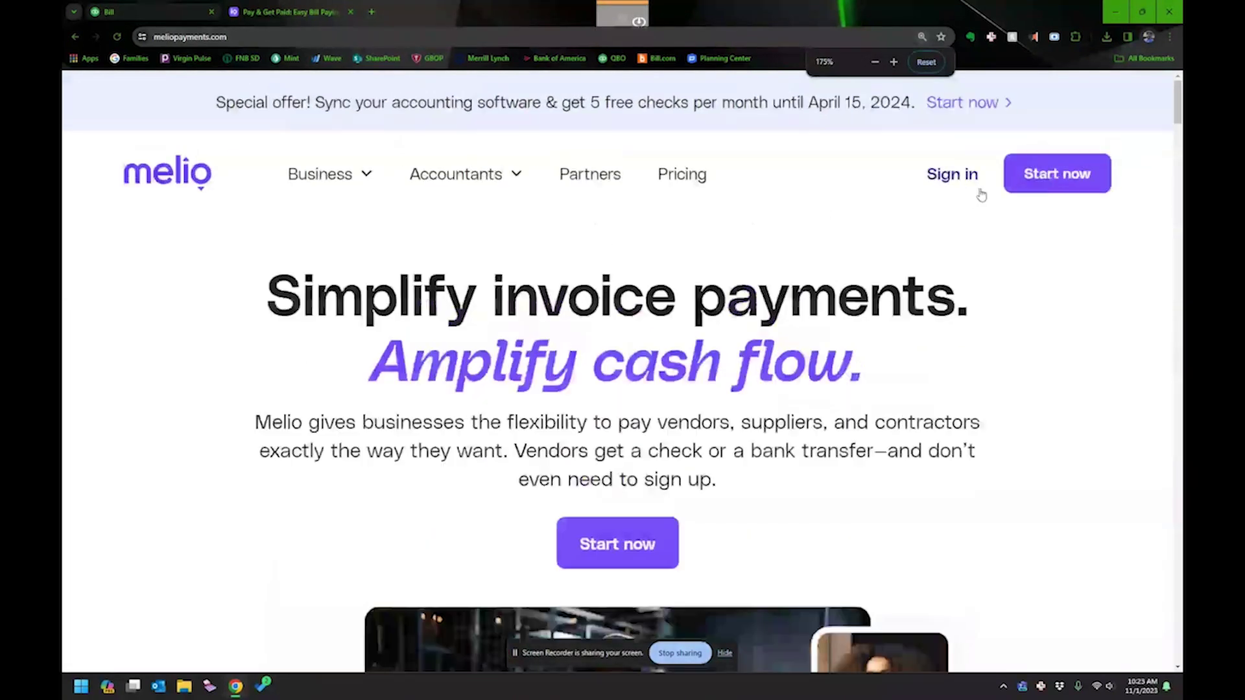
pyautogui.click(984, 161)
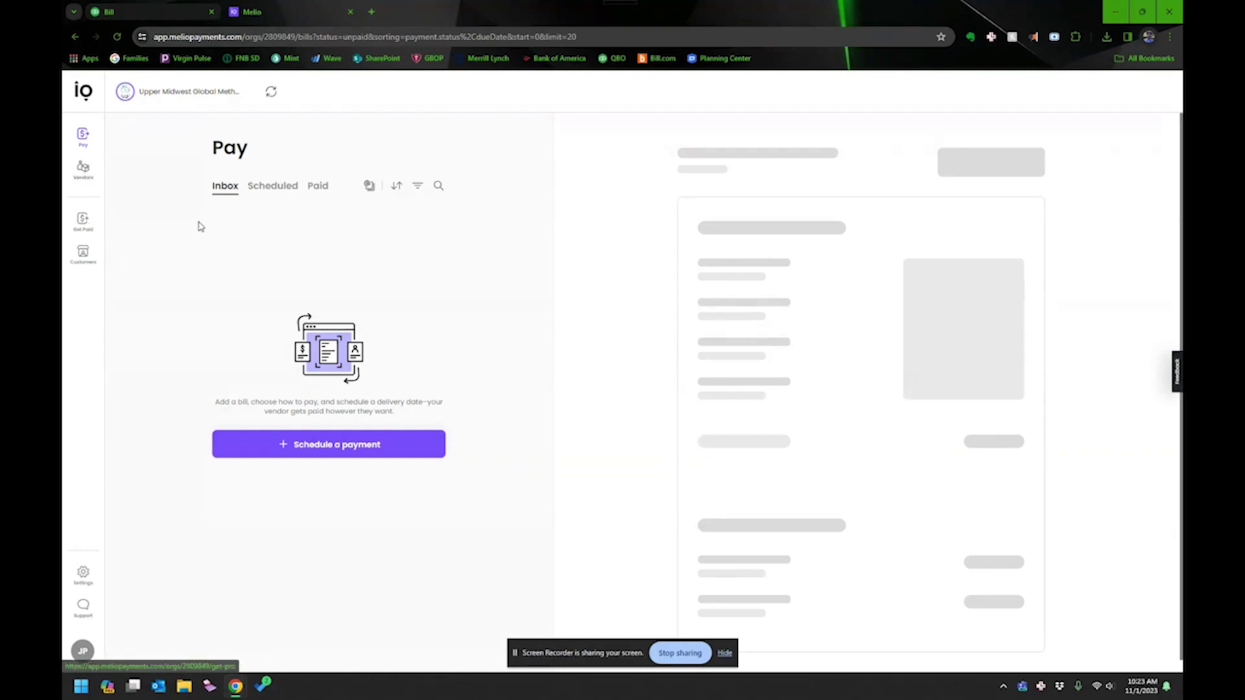
pyautogui.hotkey('ctrl', '+')
pyautogui.hotkey('ctrl', '+')
pyautogui.hotkey('ctrl', '+')
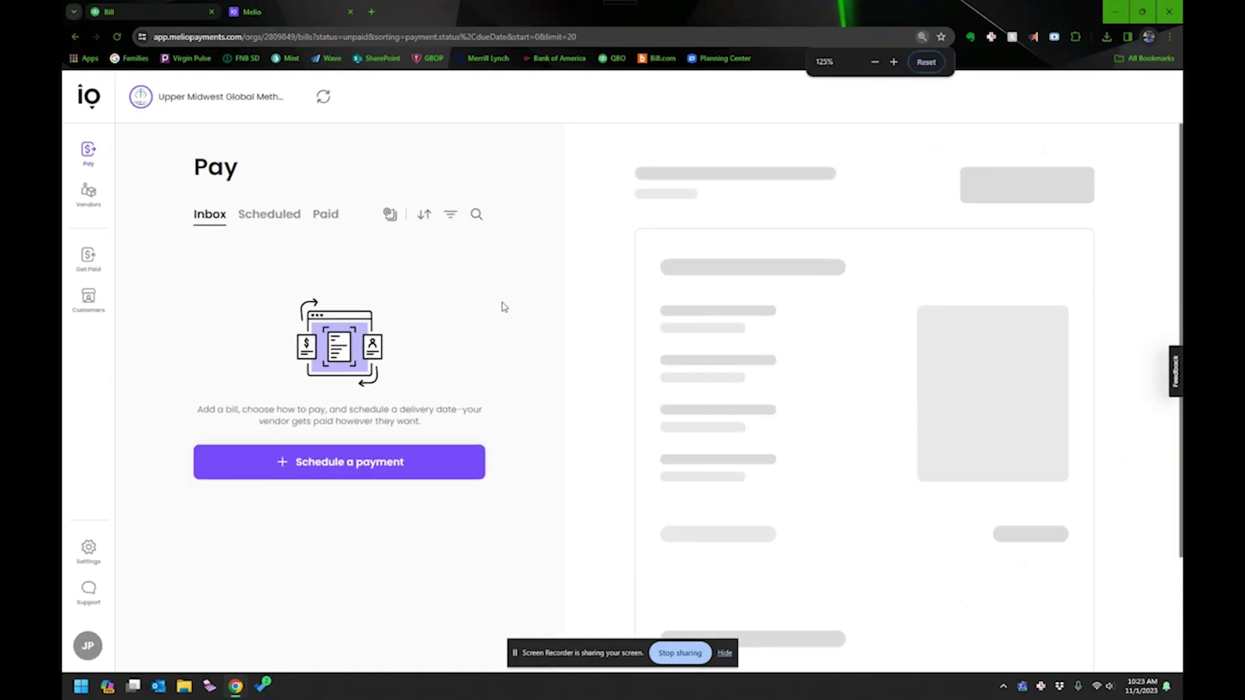
pyautogui.click(97, 221)
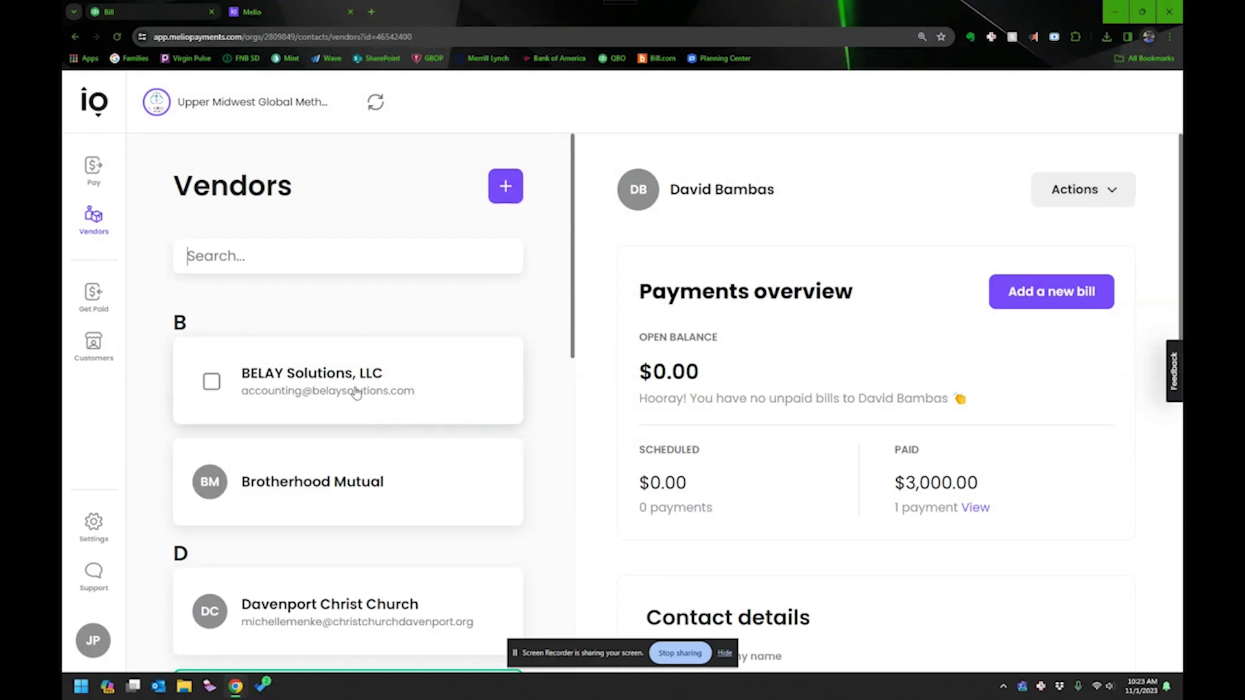
# Visit Melio's Pay page and return to the Vendors list.
pyautogui.scroll(-5, 350, 389)
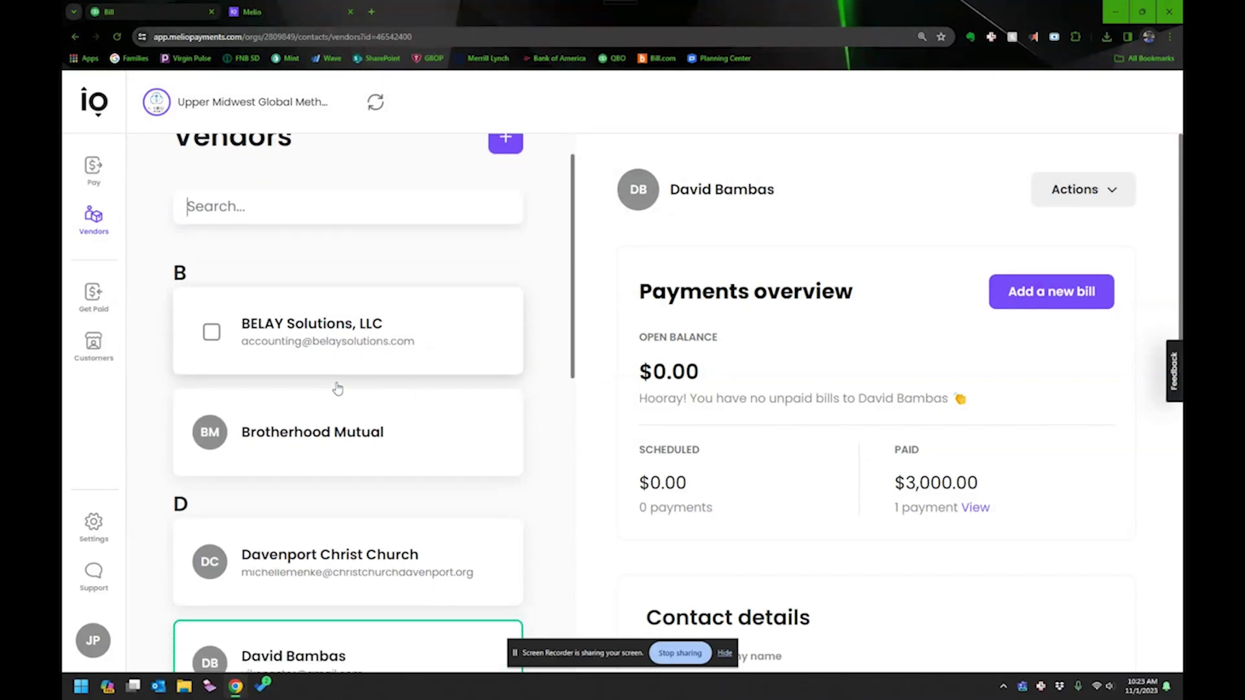
pyautogui.scroll(-3, 336, 387)
pyautogui.scroll(8, 337, 387)
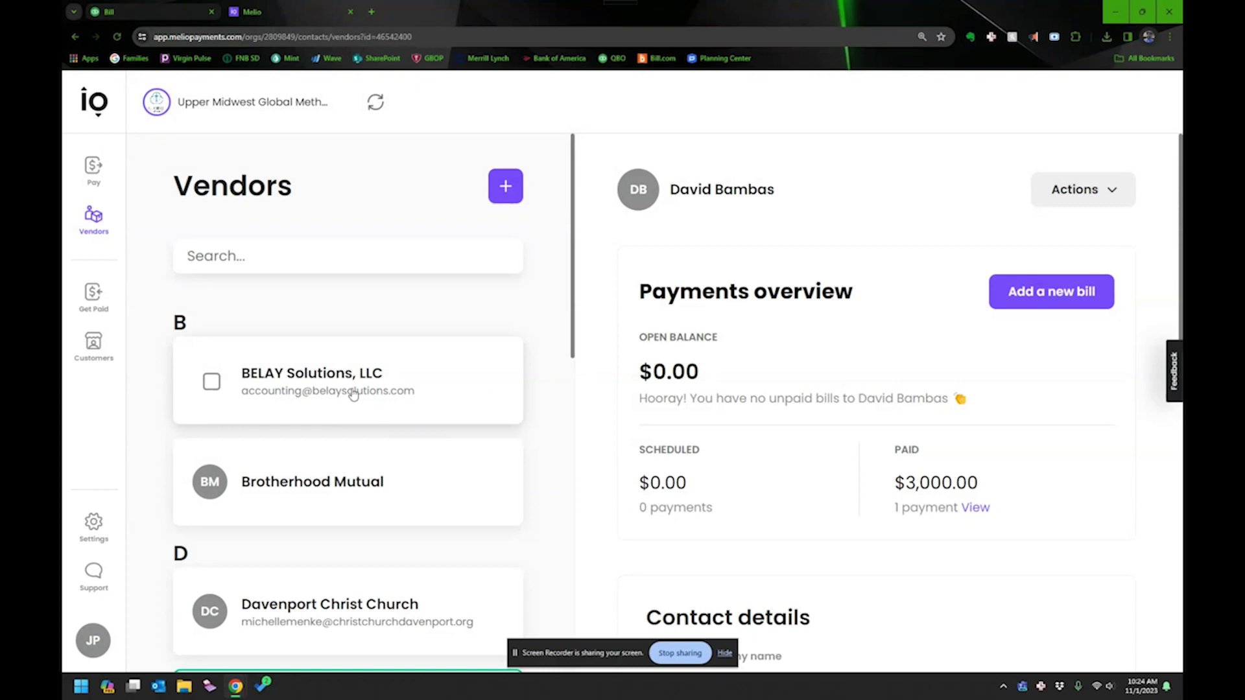
pyautogui.click(92, 175)
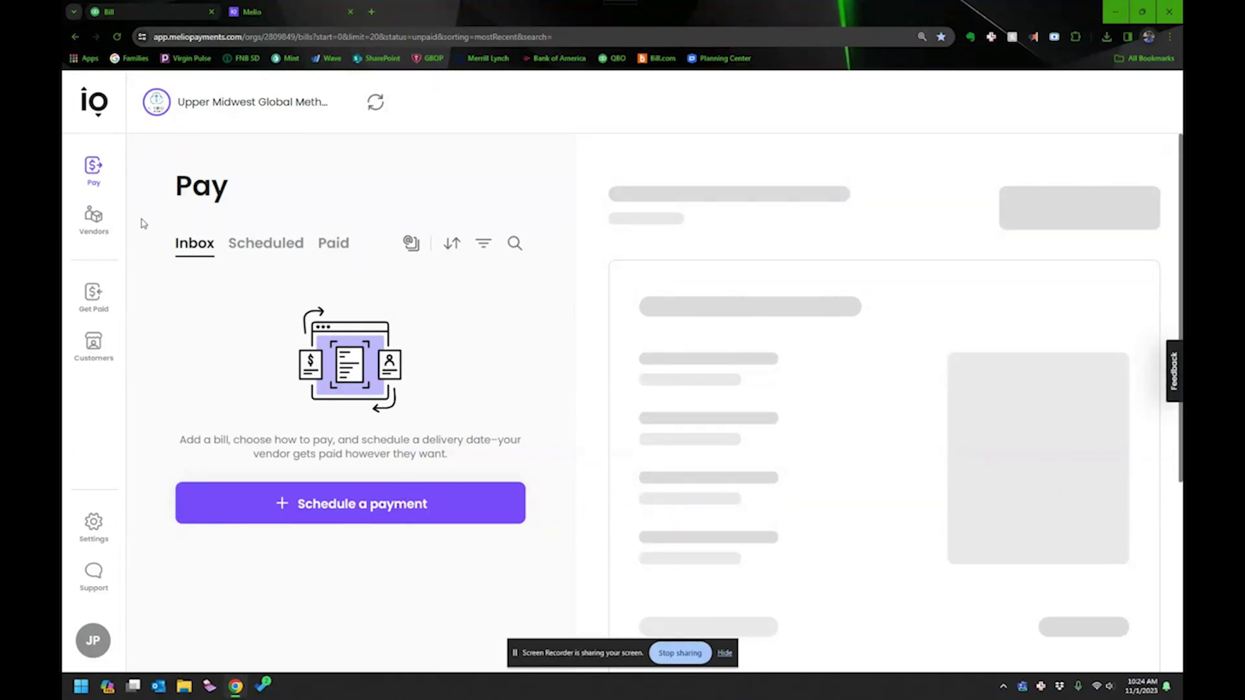
pyautogui.click(118, 236)
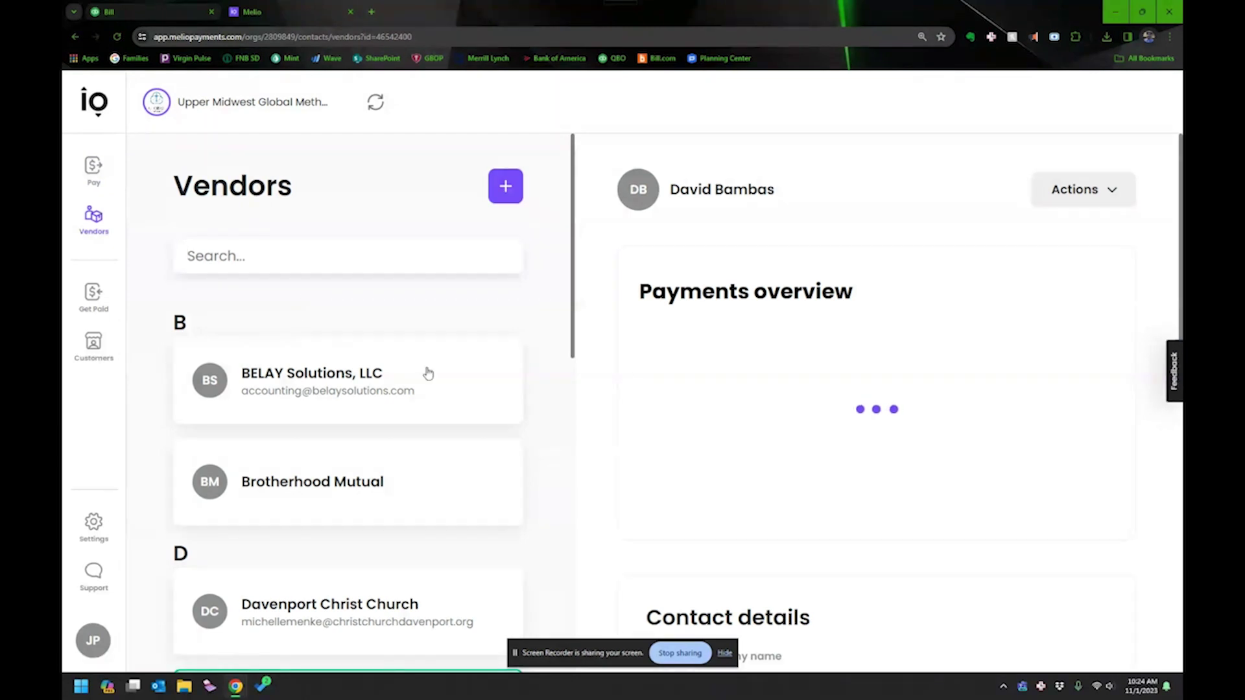
# Scroll BELAY's vendor details down to the bank transfer (ACH) delivery method.
pyautogui.scroll(-4, 389, 387)
pyautogui.scroll(-8, 386, 395)
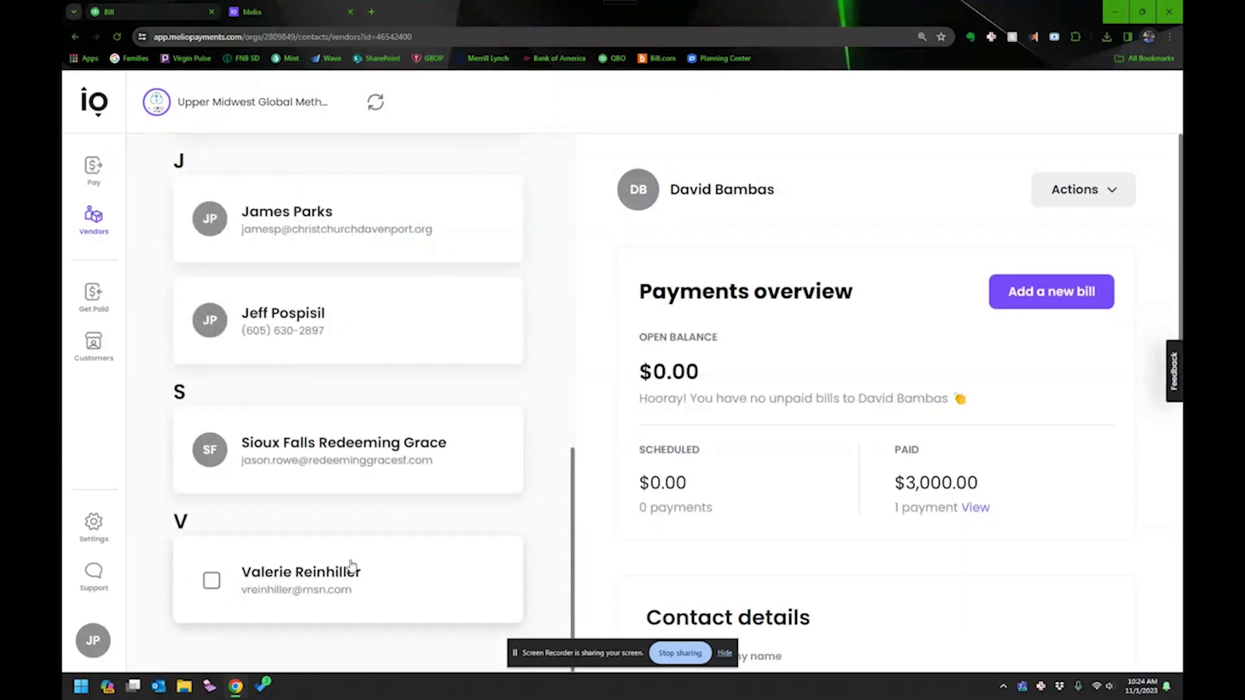
pyautogui.scroll(8, 324, 409)
pyautogui.scroll(5, 324, 409)
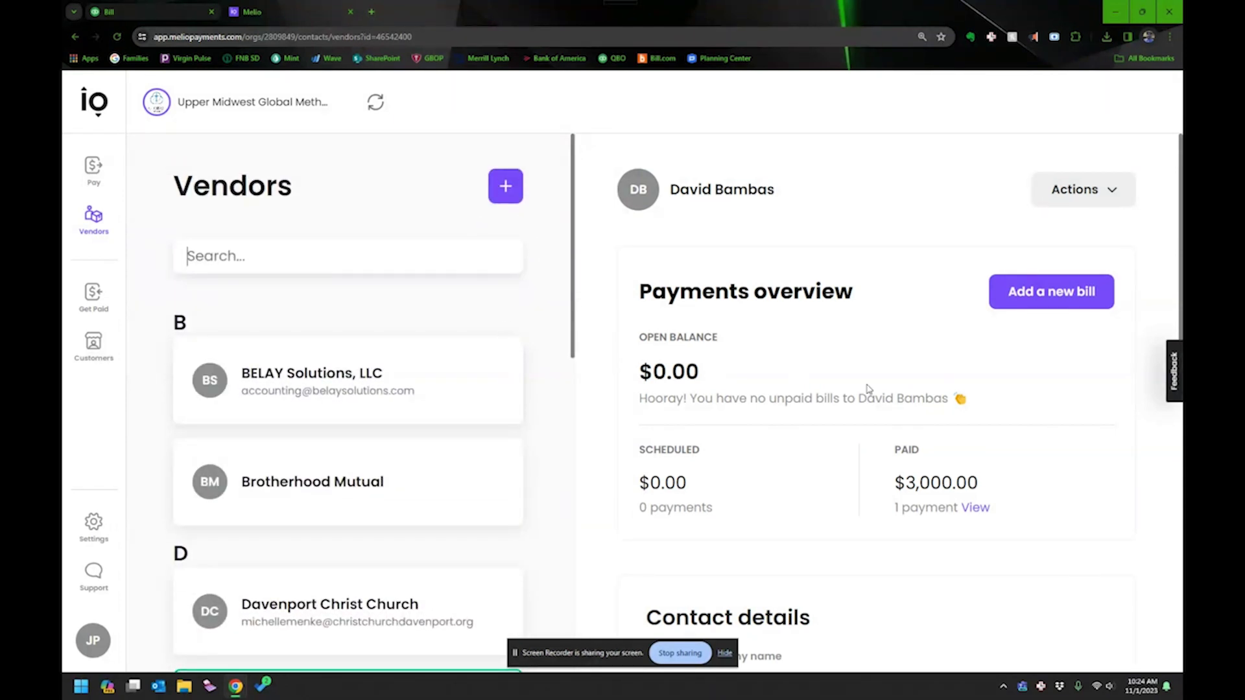
pyautogui.scroll(-4, 869, 389)
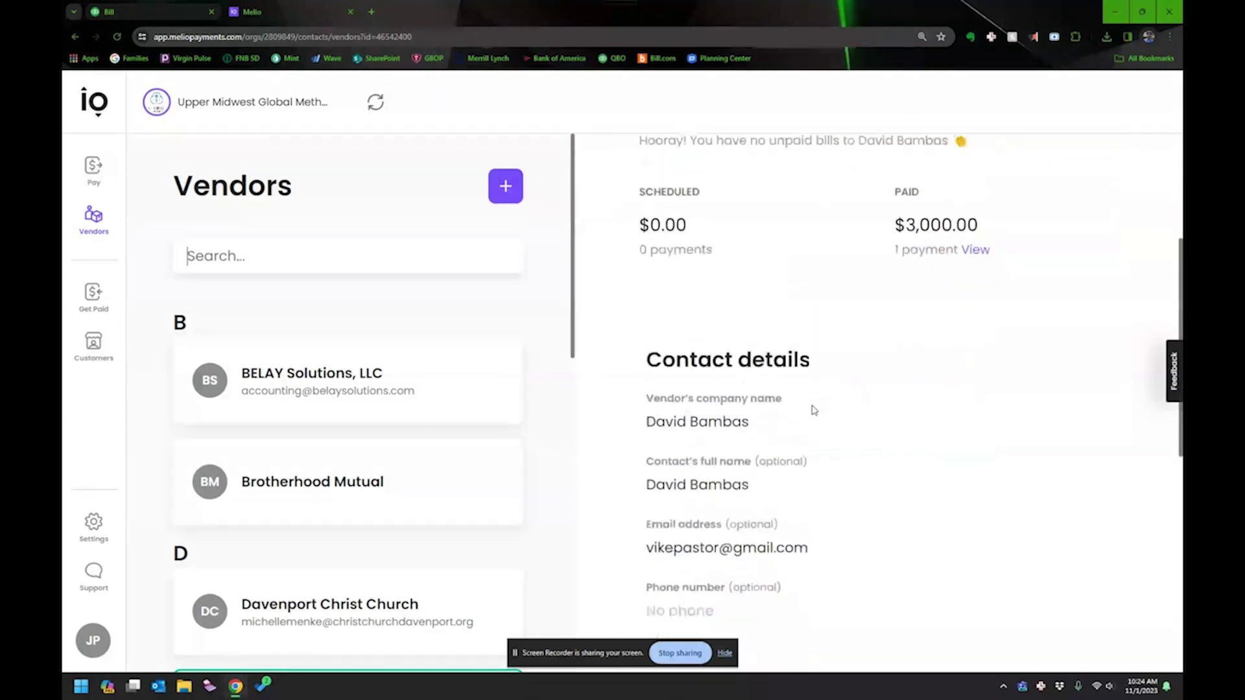
pyautogui.scroll(-8, 813, 410)
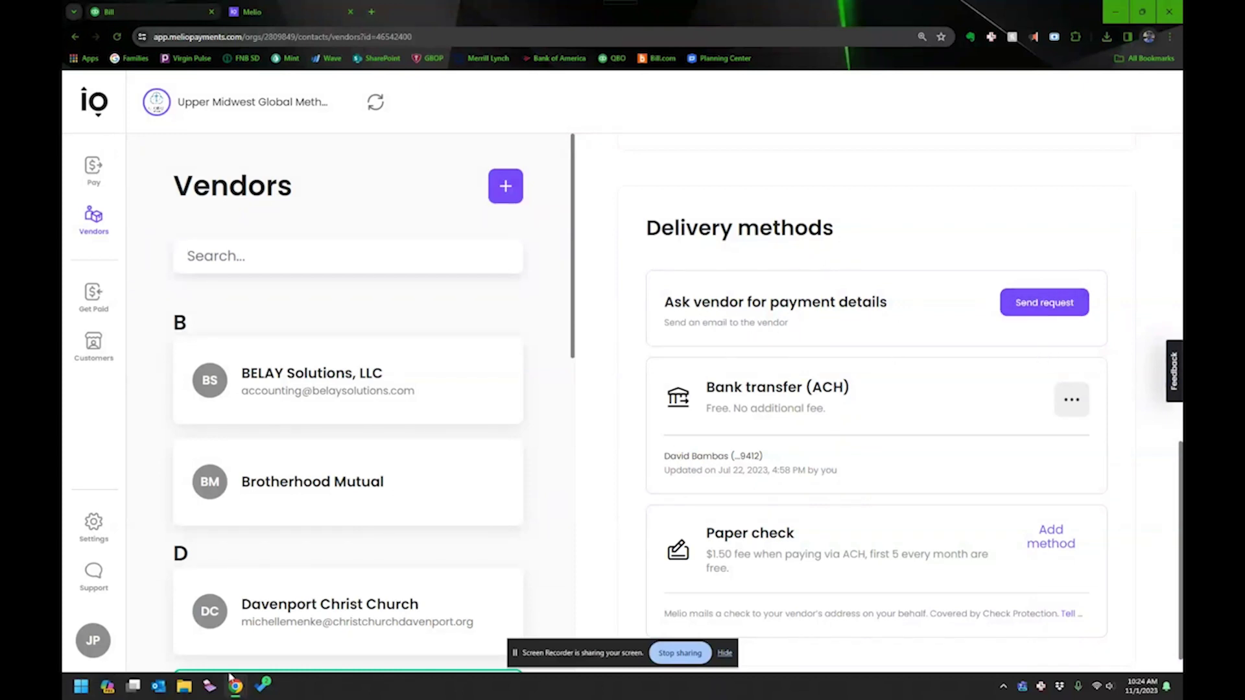
pyautogui.moveTo(235, 691)
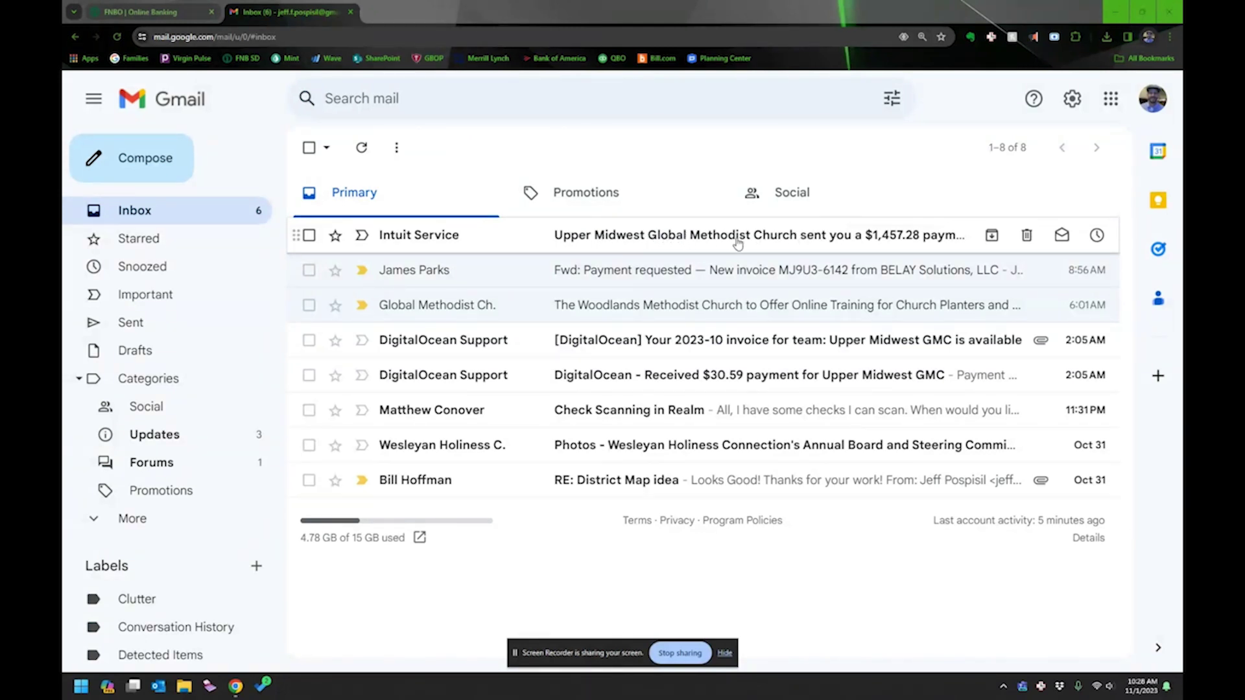
# Open the Intuit Service $1,457.28 payment email and review its three invoice lines, ACH delivery and Nov 1, 2023 ETA.
pyautogui.click(784, 240)
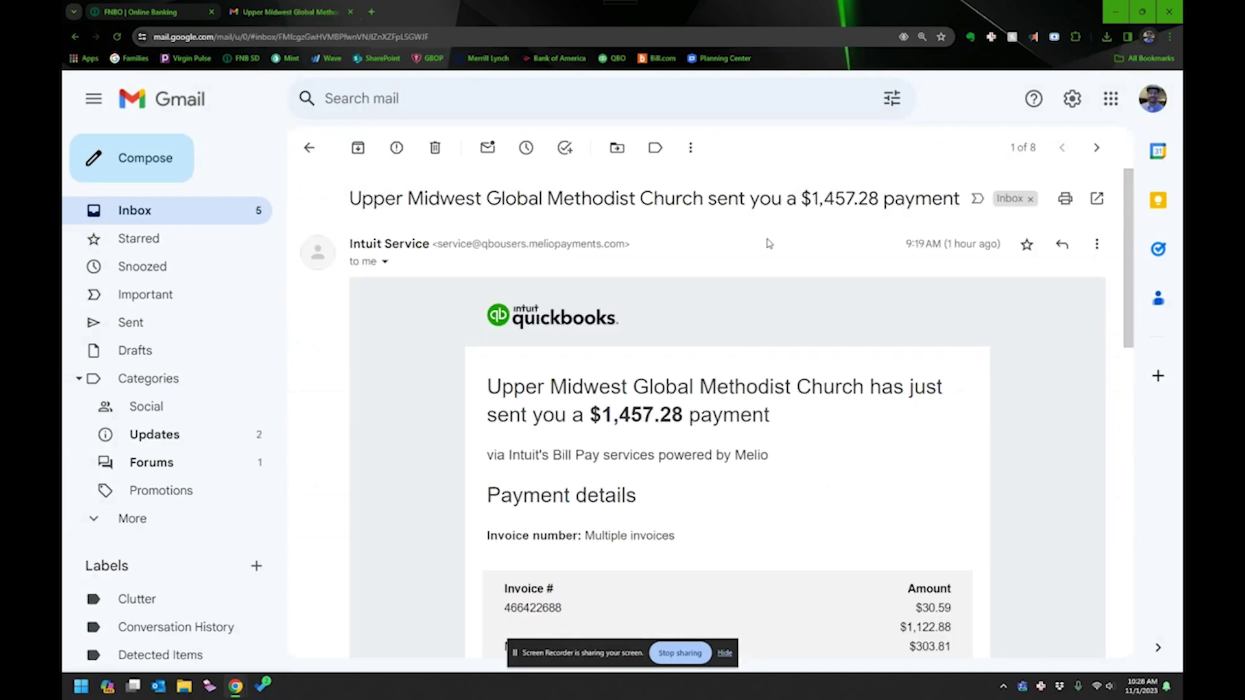
pyautogui.scroll(-4, 607, 305)
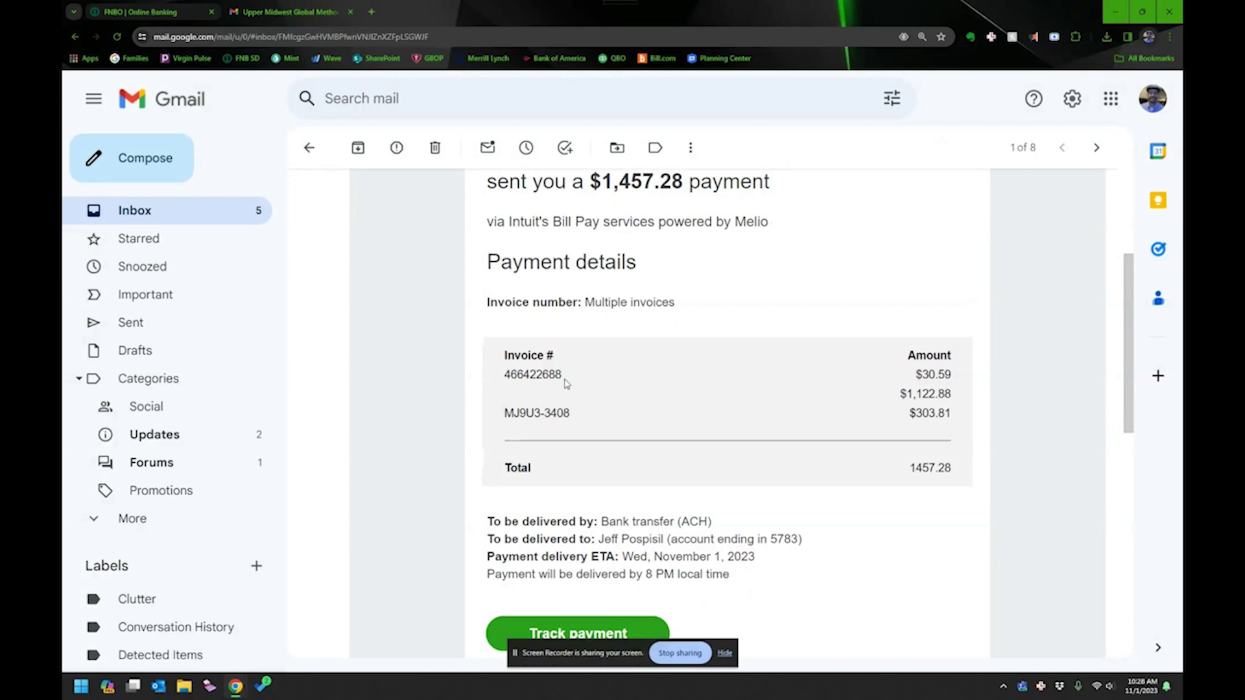
pyautogui.scroll(-2, 566, 384)
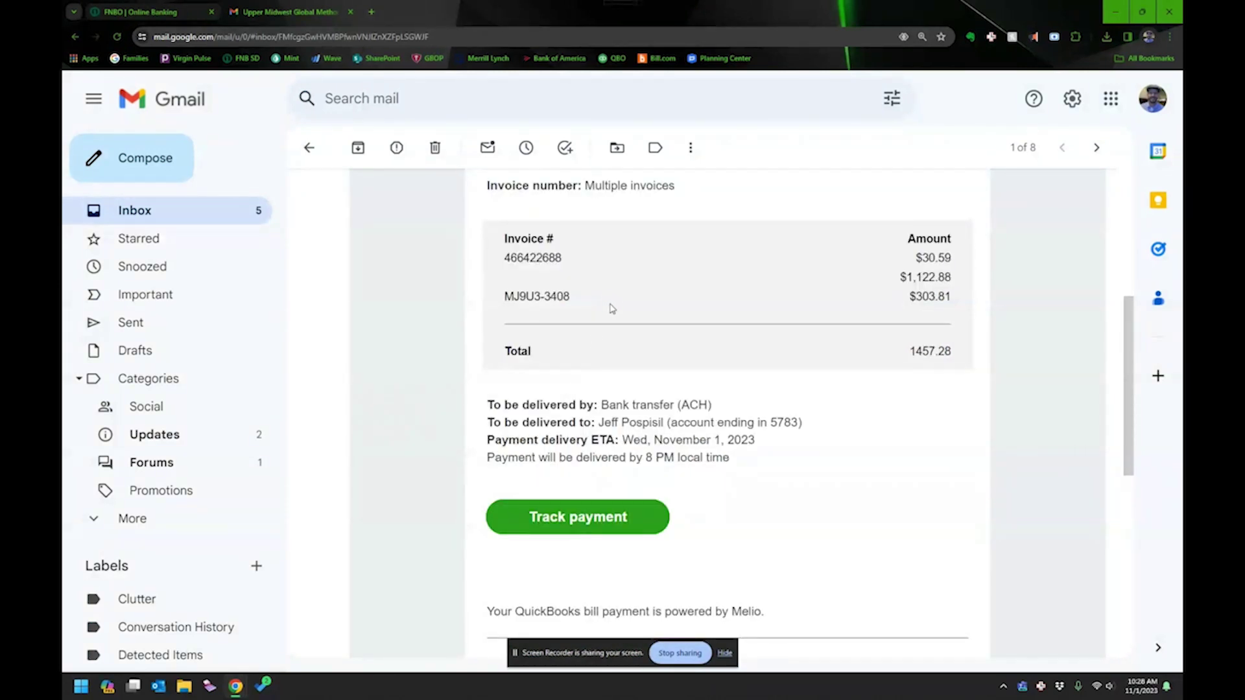
pyautogui.scroll(2, 611, 308)
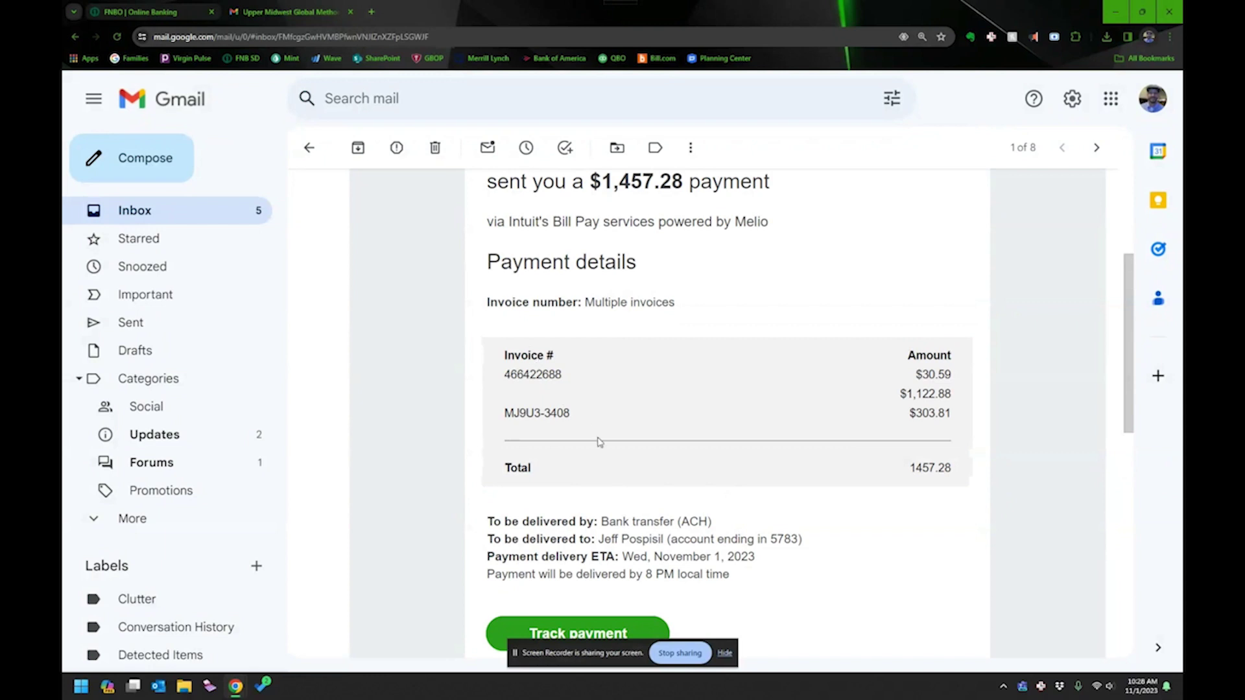
pyautogui.scroll(-1, 613, 369)
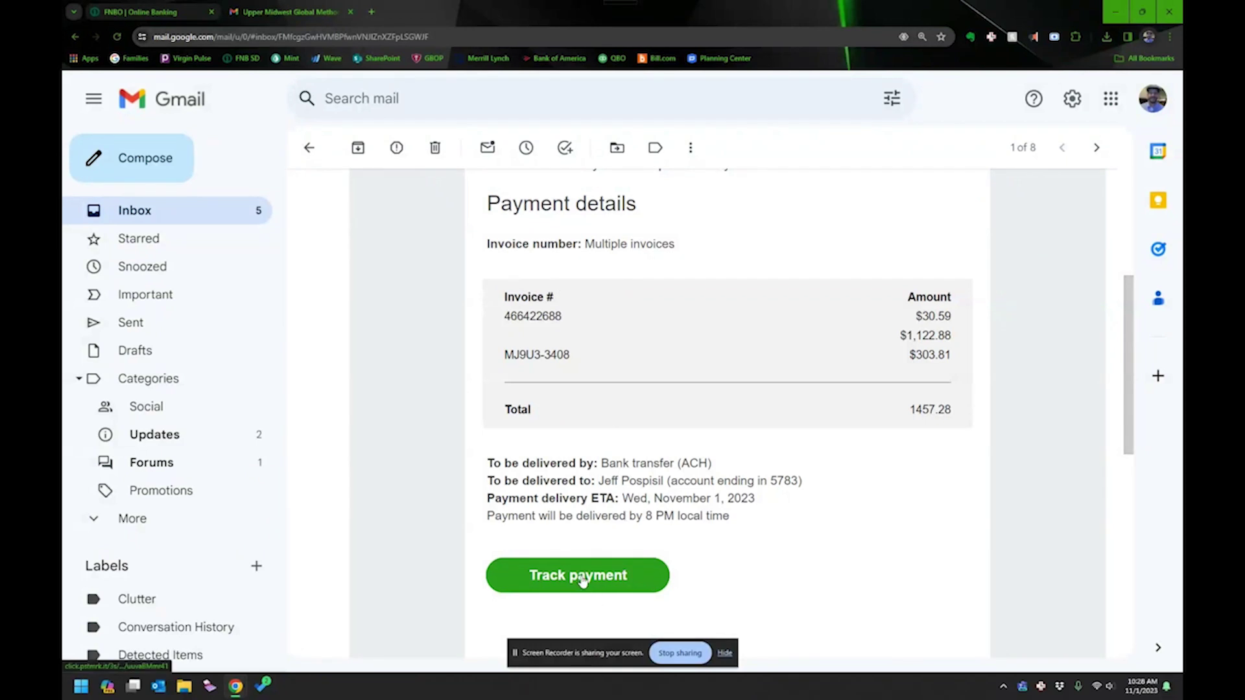
pyautogui.scroll(-2, 582, 580)
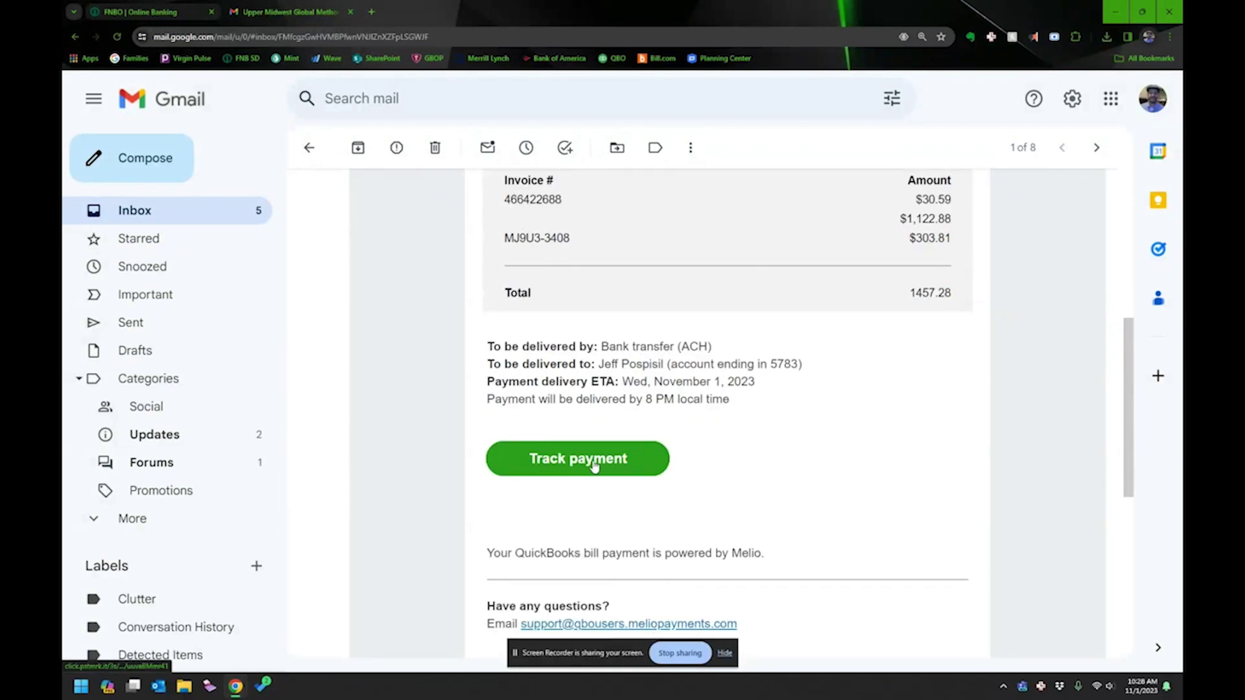
# Check the tracking page showing the $1457.28 ACH payment delivered Nov 1, 2023, then view FNBO checking transactions.
pyautogui.click(594, 465)
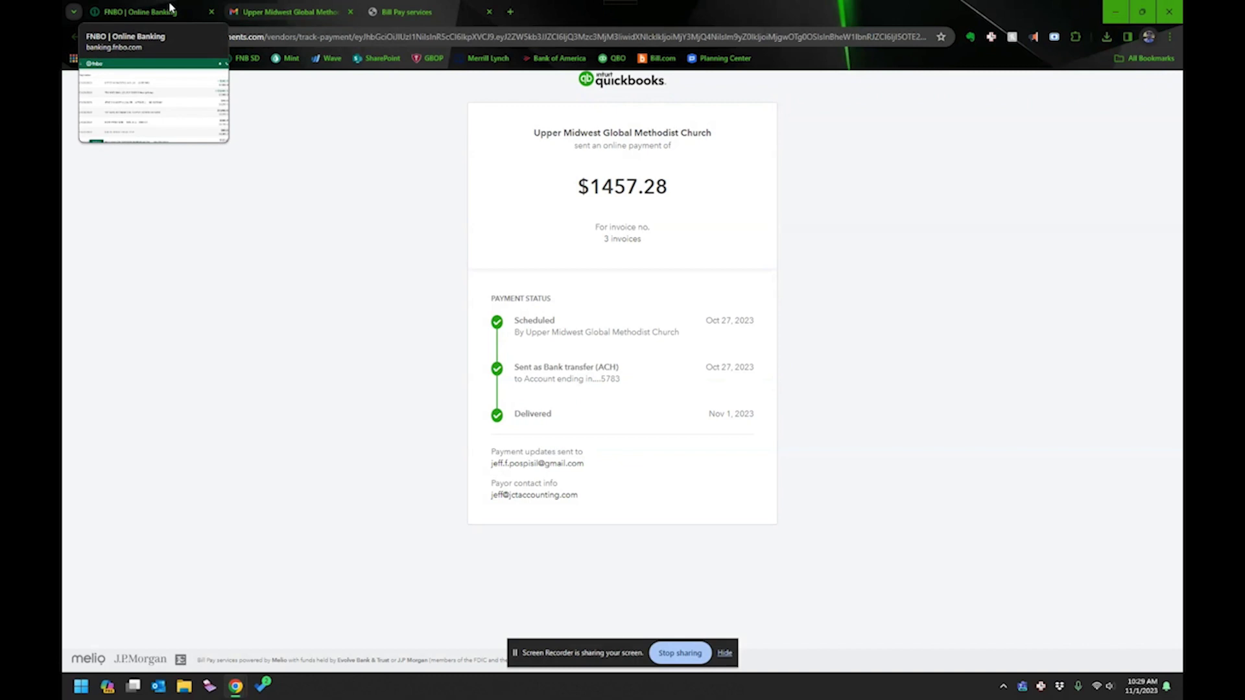
pyautogui.click(170, 8)
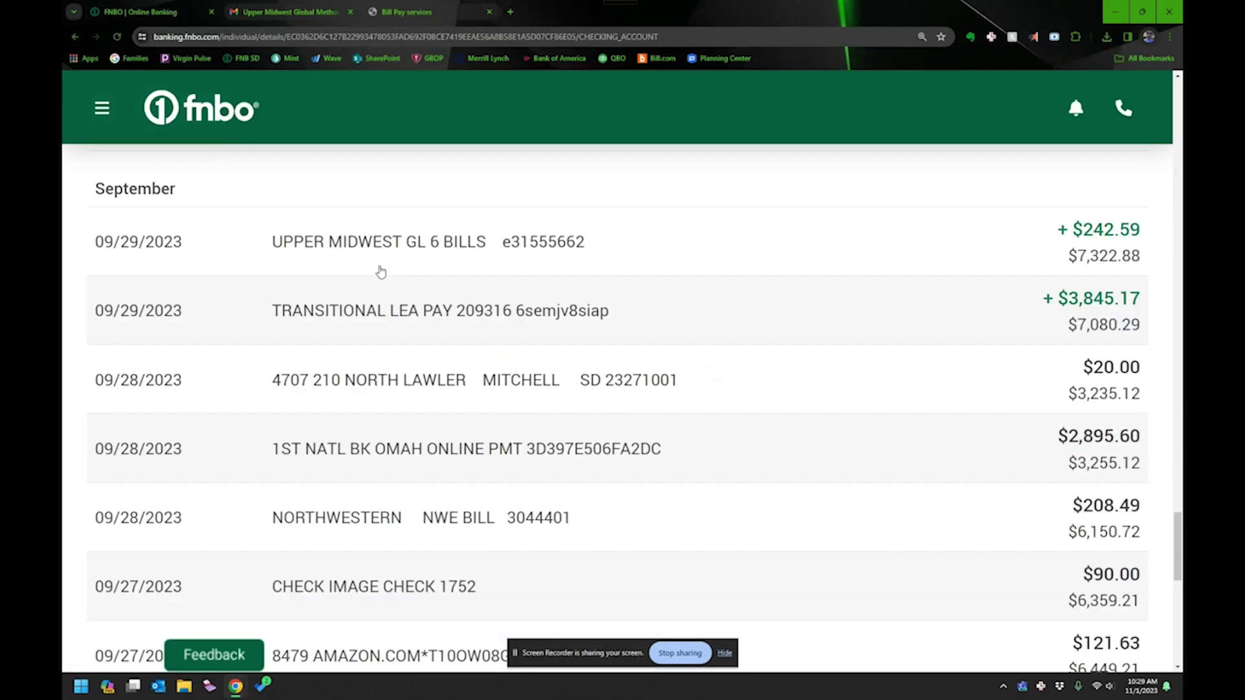